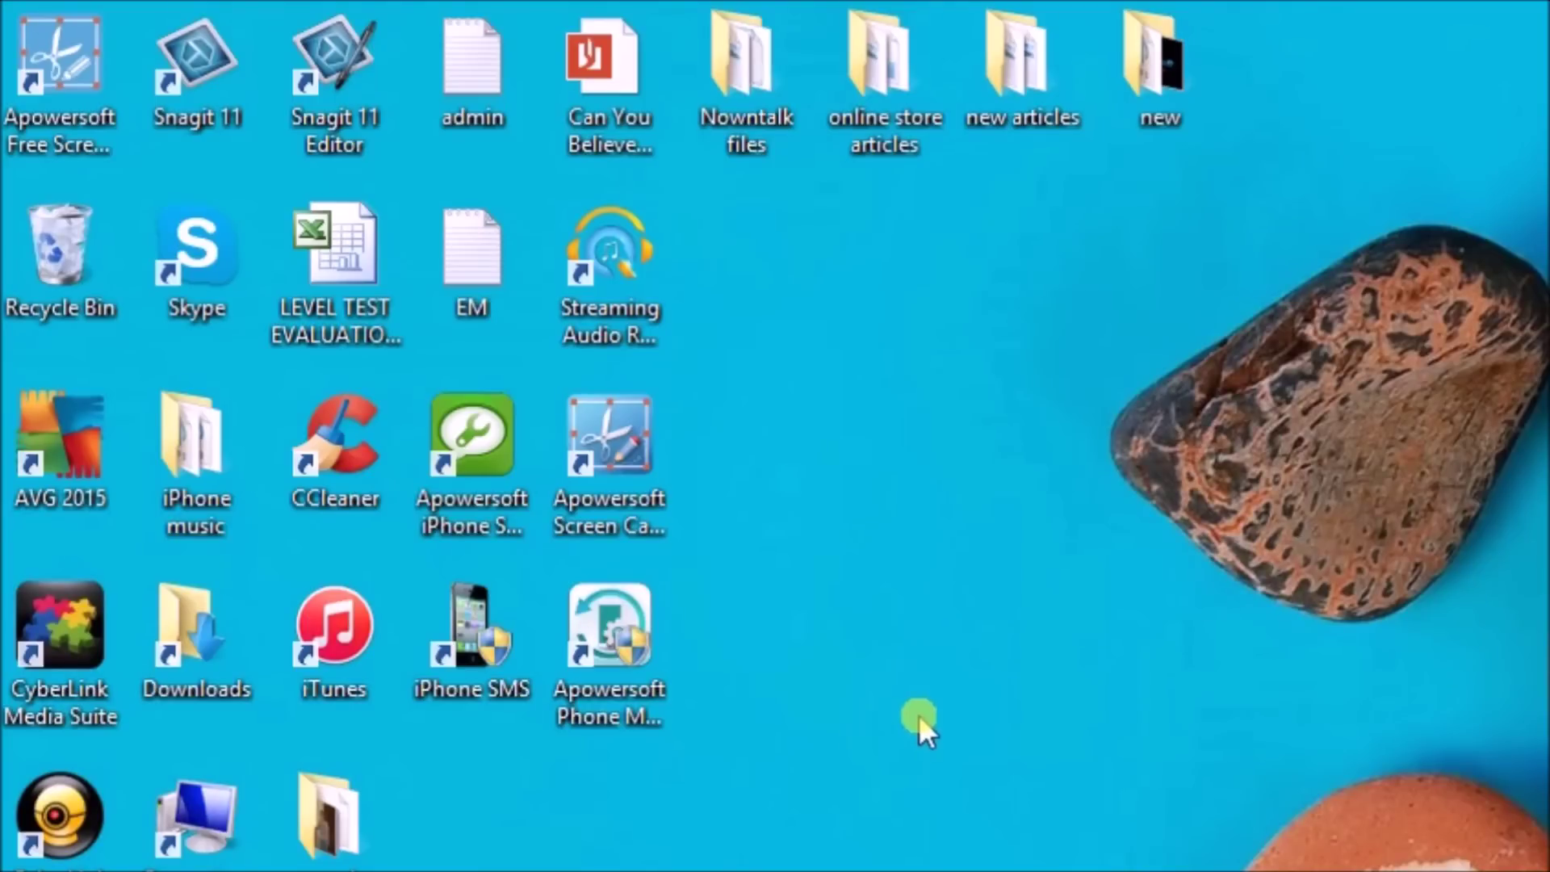
pyautogui.moveTo(919, 714); pyautogui.dragTo(626, 652)
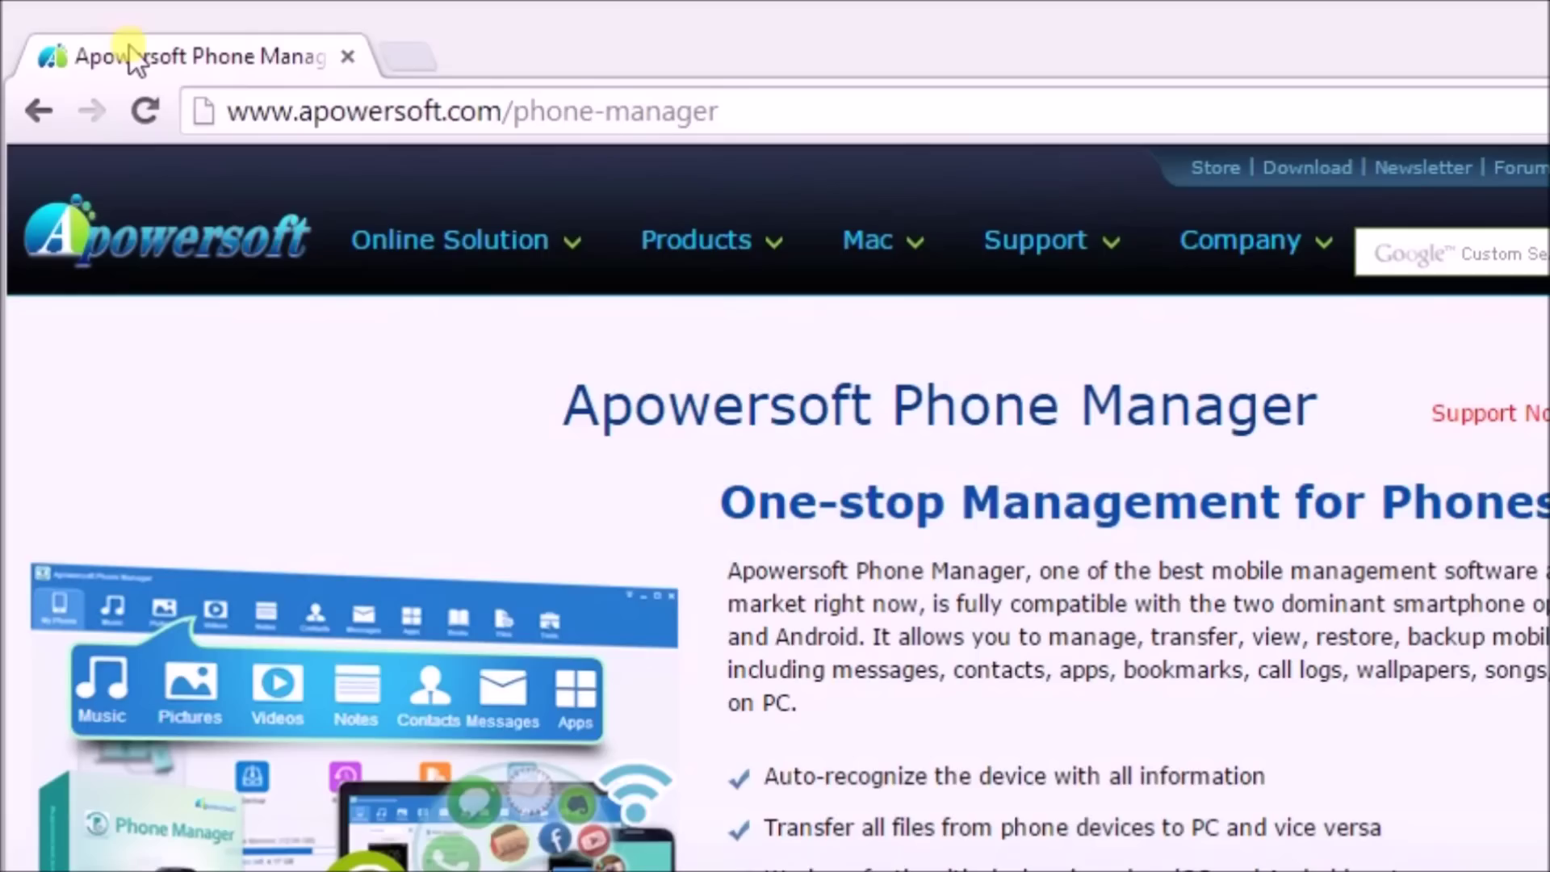
pyautogui.moveTo(129, 54); pyautogui.dragTo(754, 168)
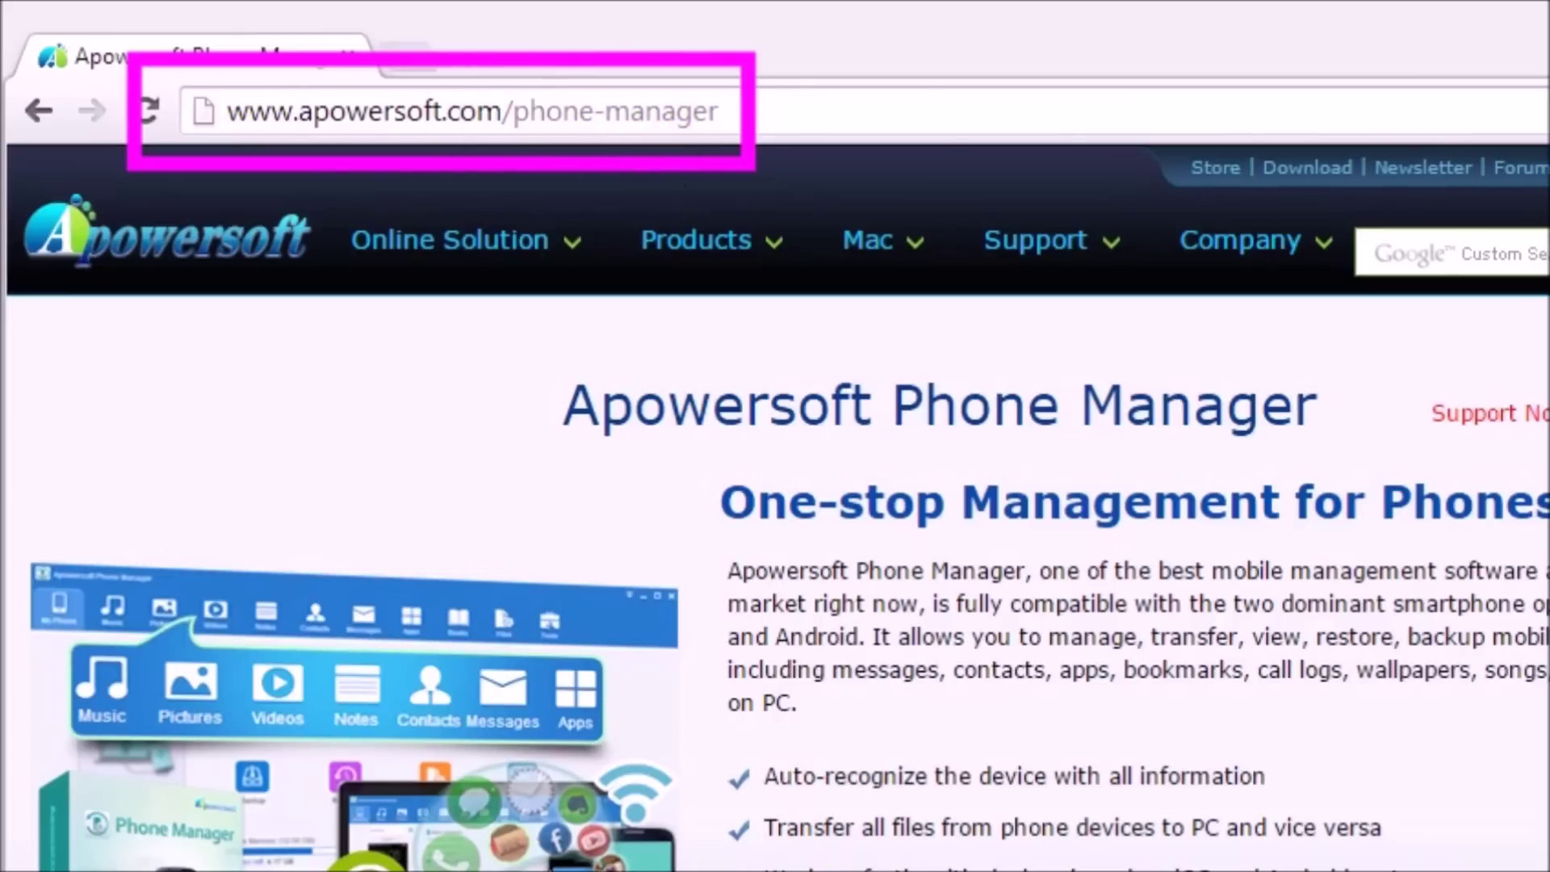
# Step: Exit the current view and scroll down the Phone Manager product page
pyautogui.press('Escape')
pyautogui.scroll(-5, 775, 500)
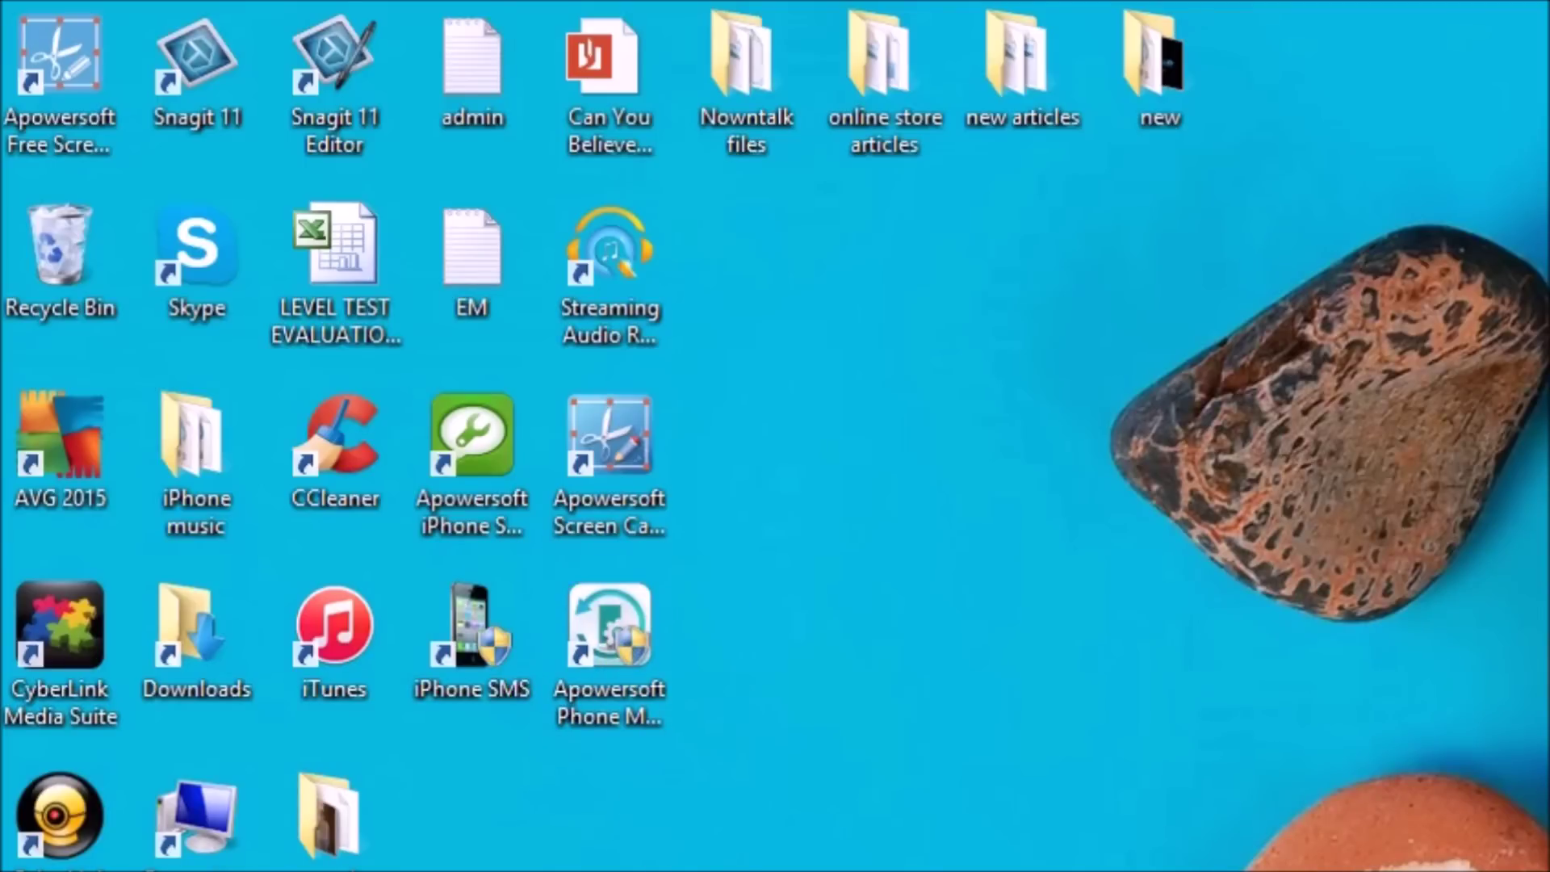
# Step: Launch Phone Manager from its desktop shortcut and close the iTunes update prompt
pyautogui.click(636, 715)
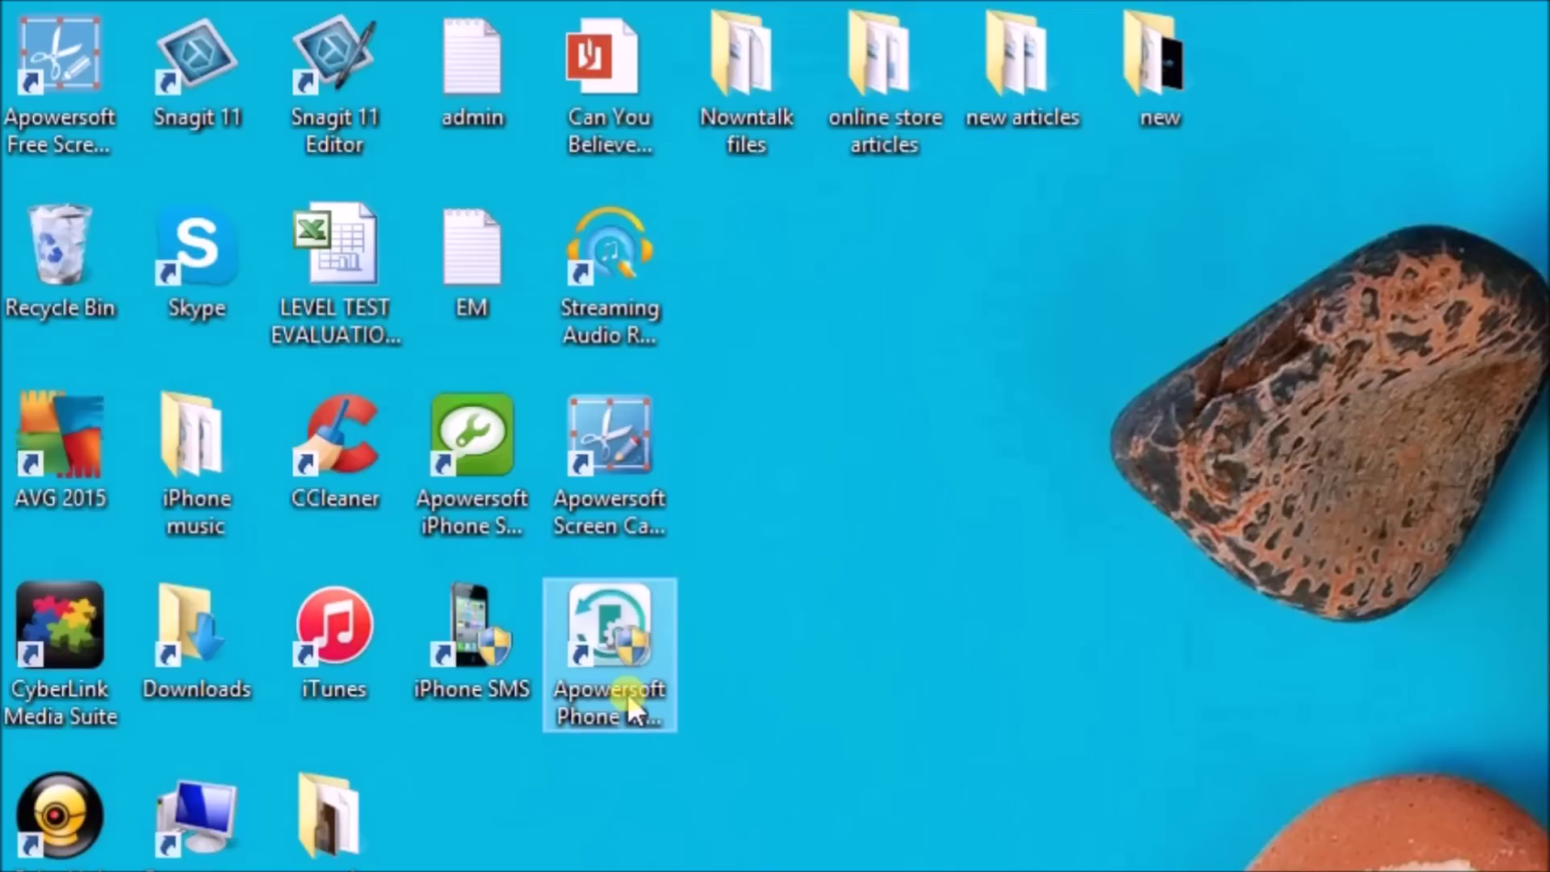
pyautogui.doubleClick(628, 702)
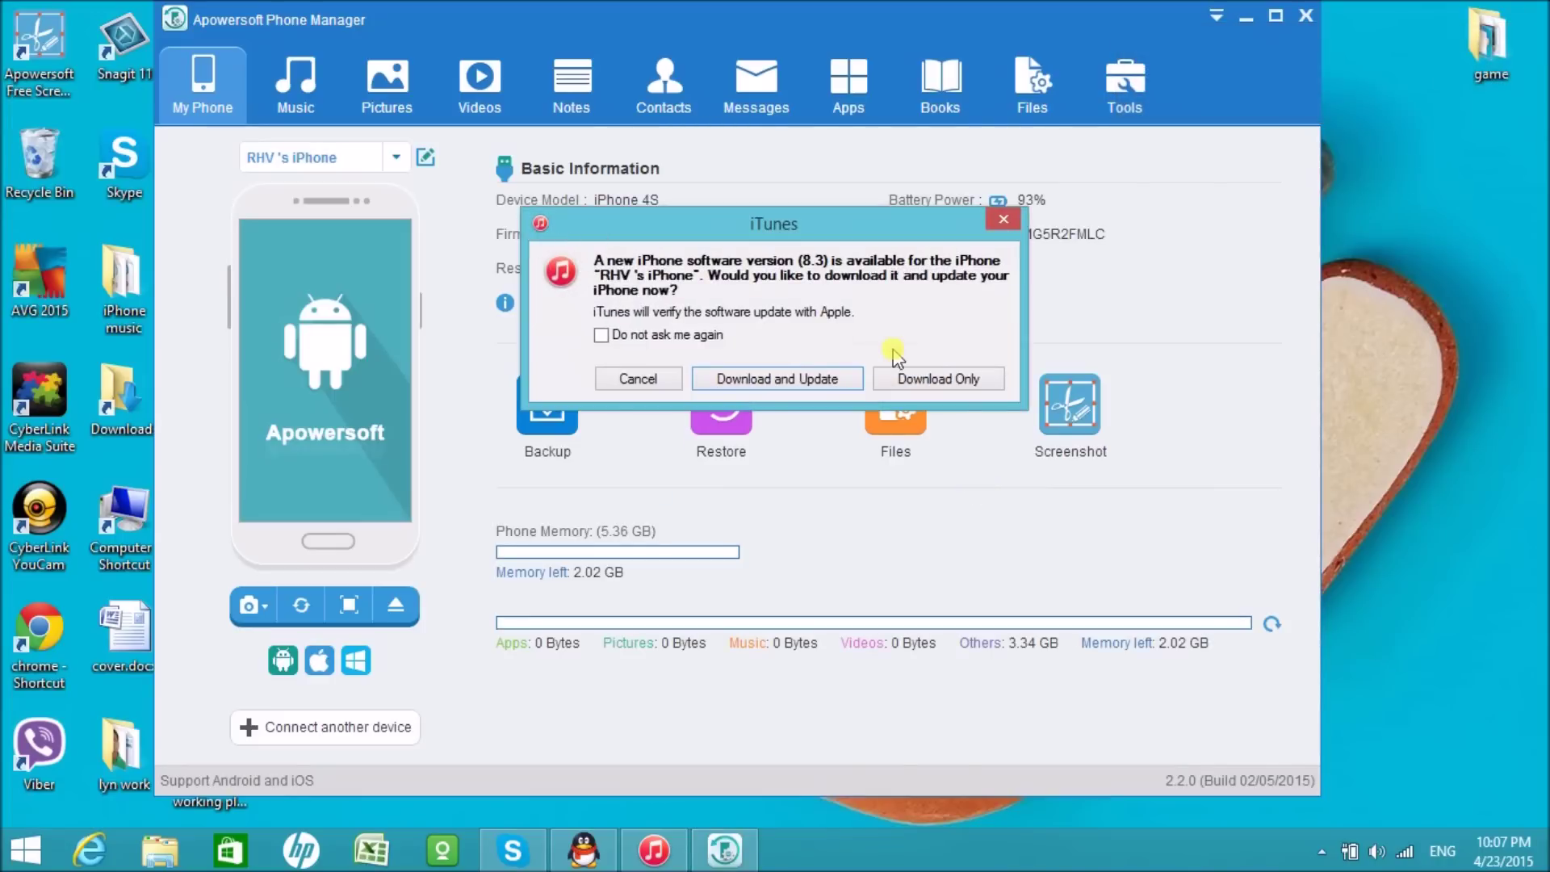
pyautogui.click(1002, 220)
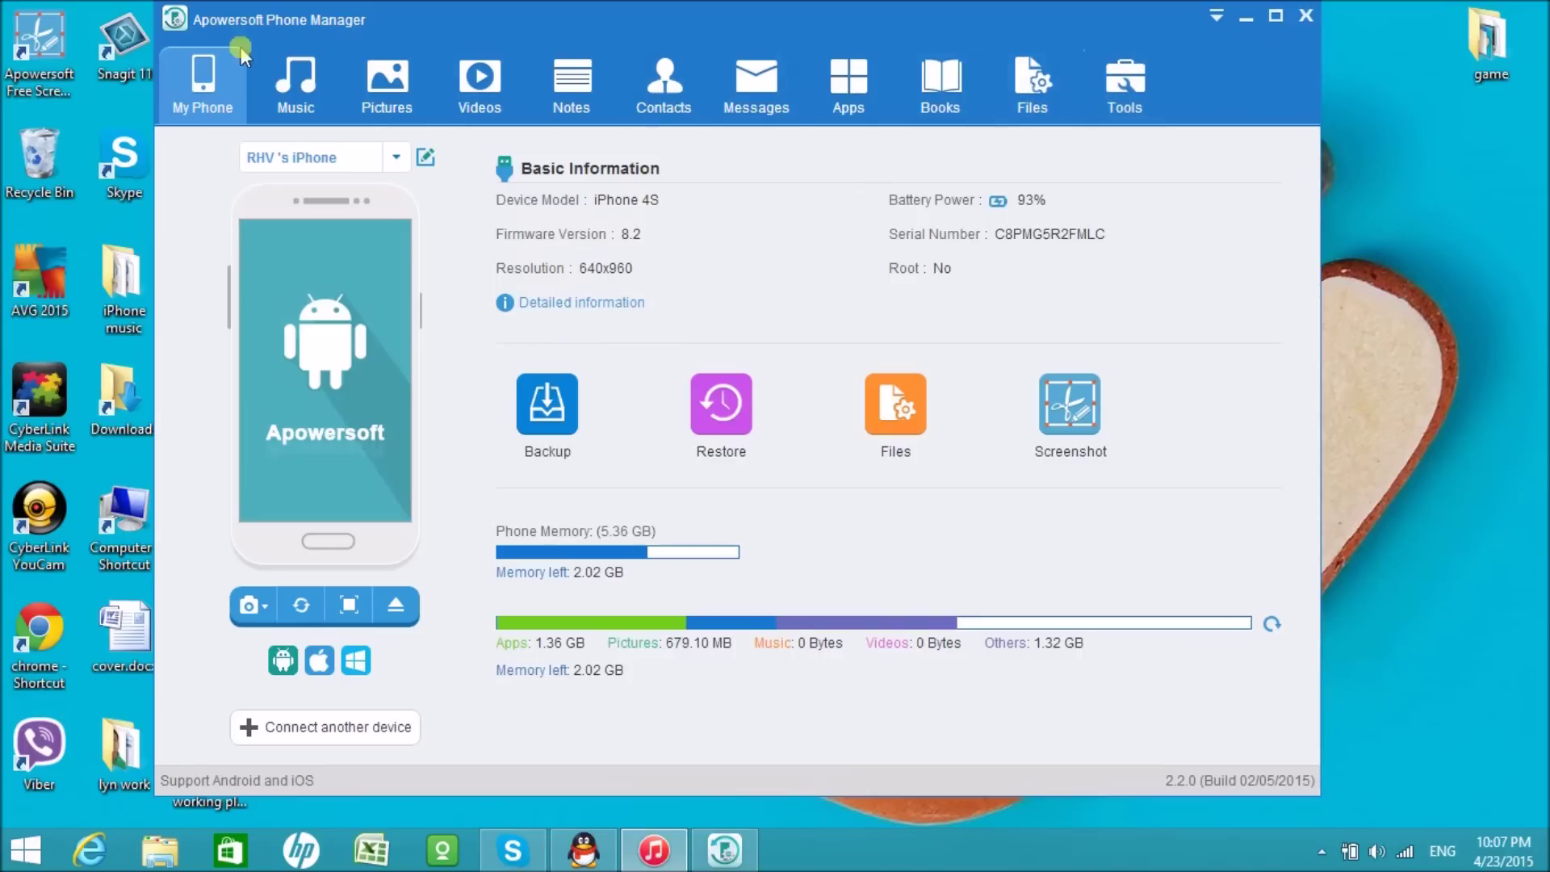
# Step: Import the Cranberries song Close To You from the mp3 folder into the iPhone's music
pyautogui.click(285, 108)
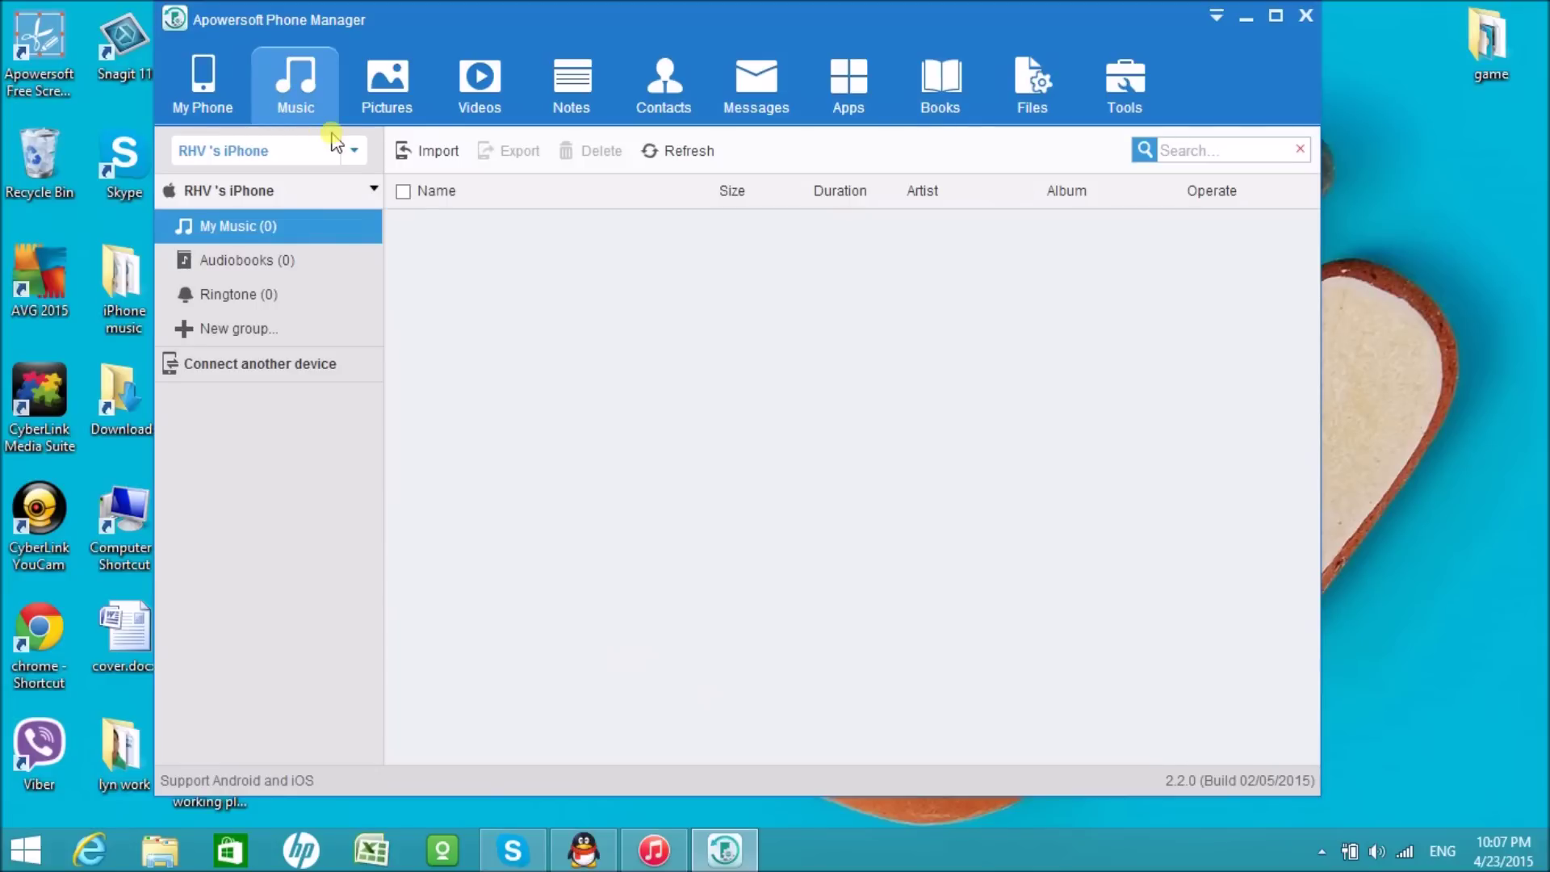
pyautogui.click(430, 153)
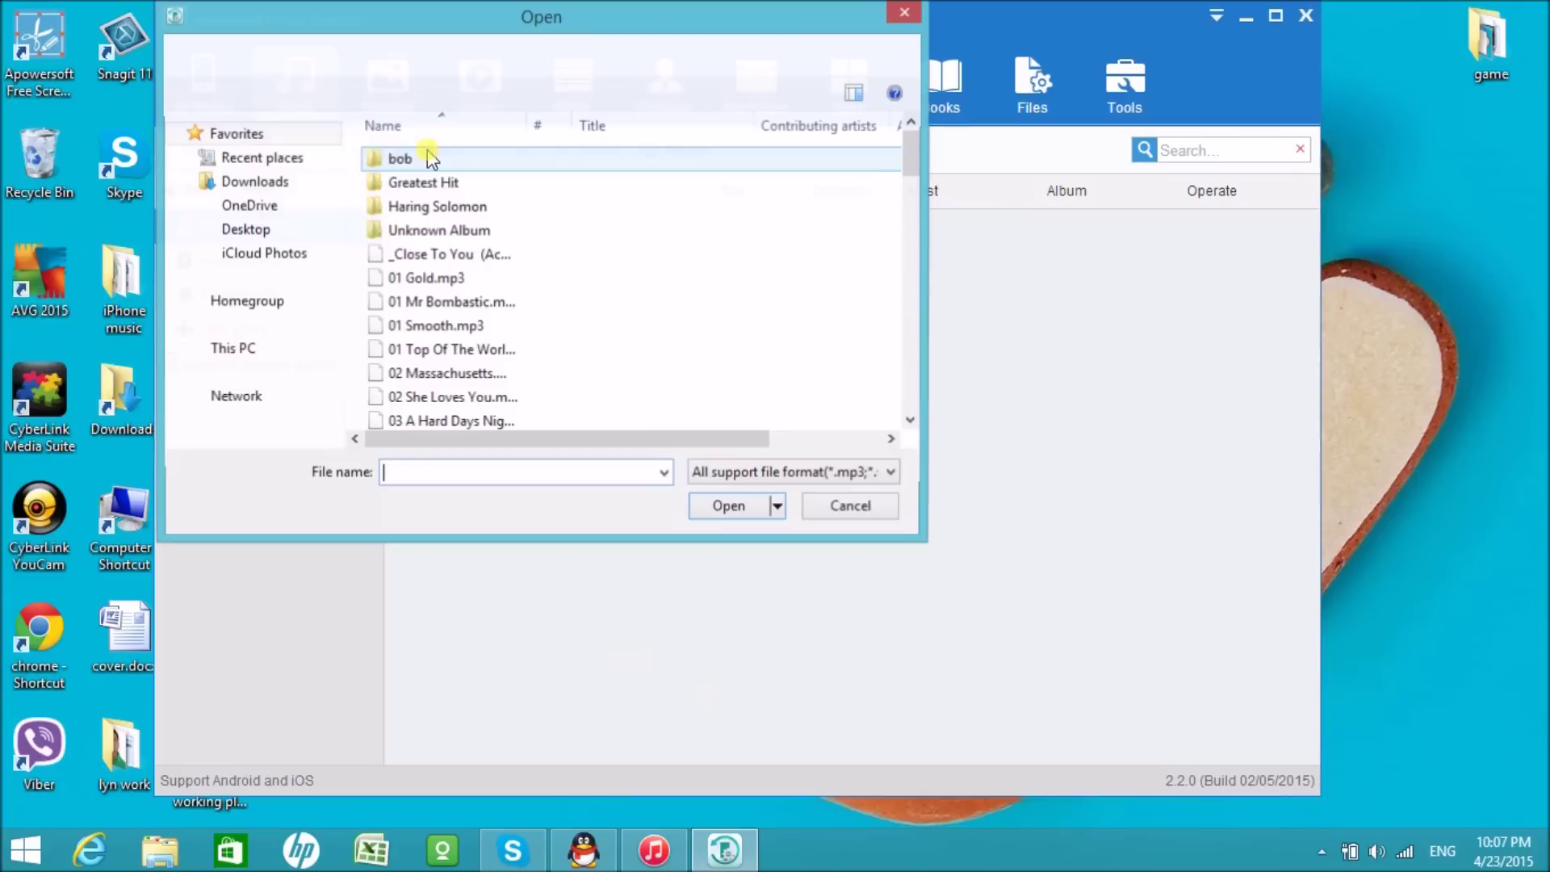
pyautogui.click(485, 257)
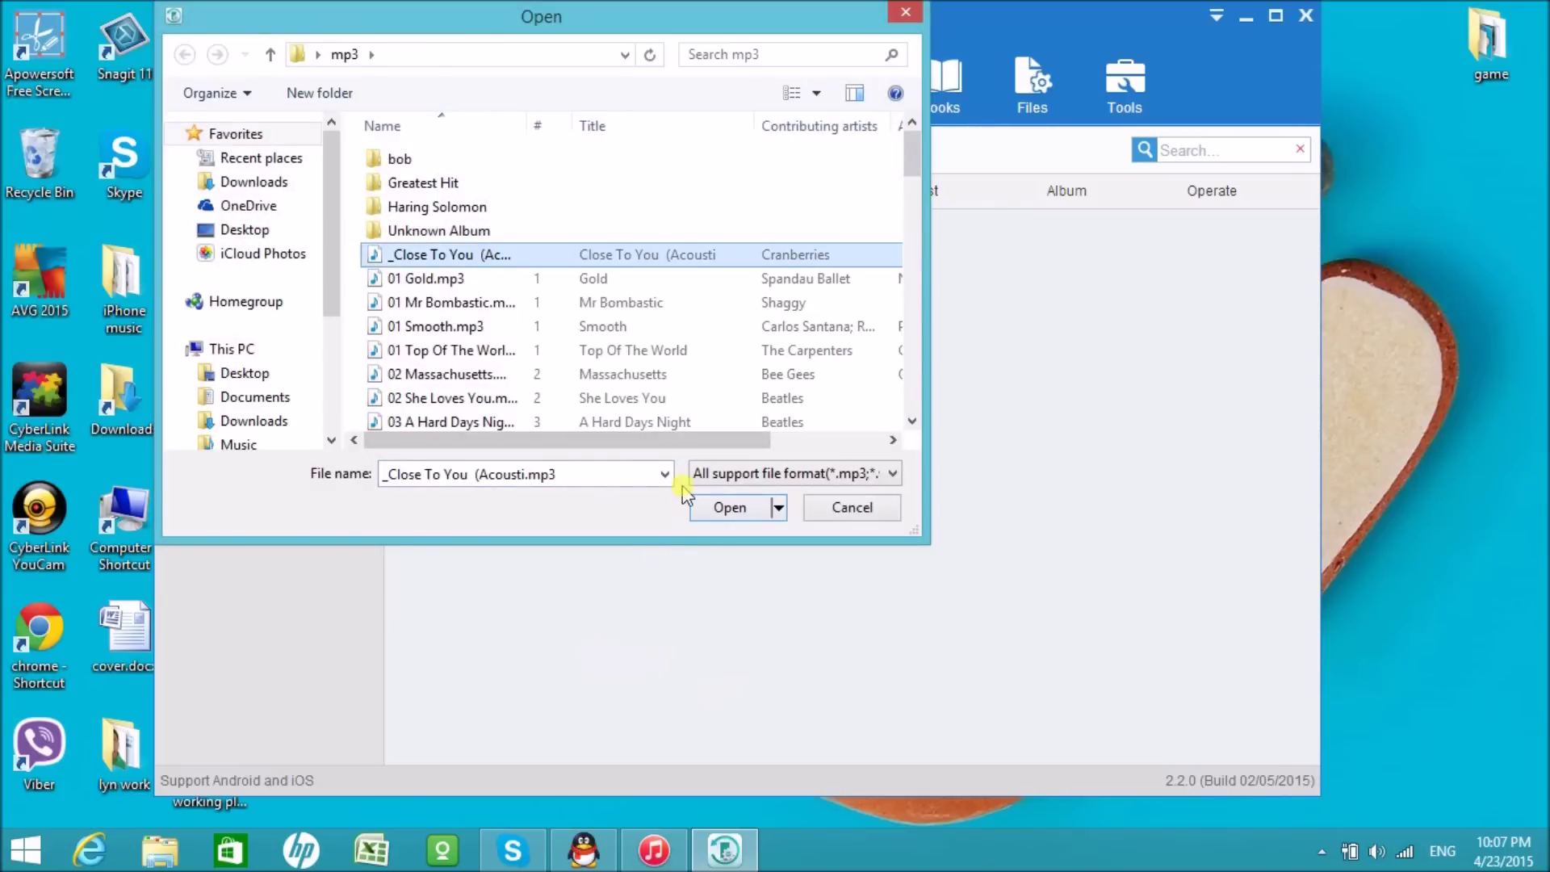
pyautogui.click(723, 507)
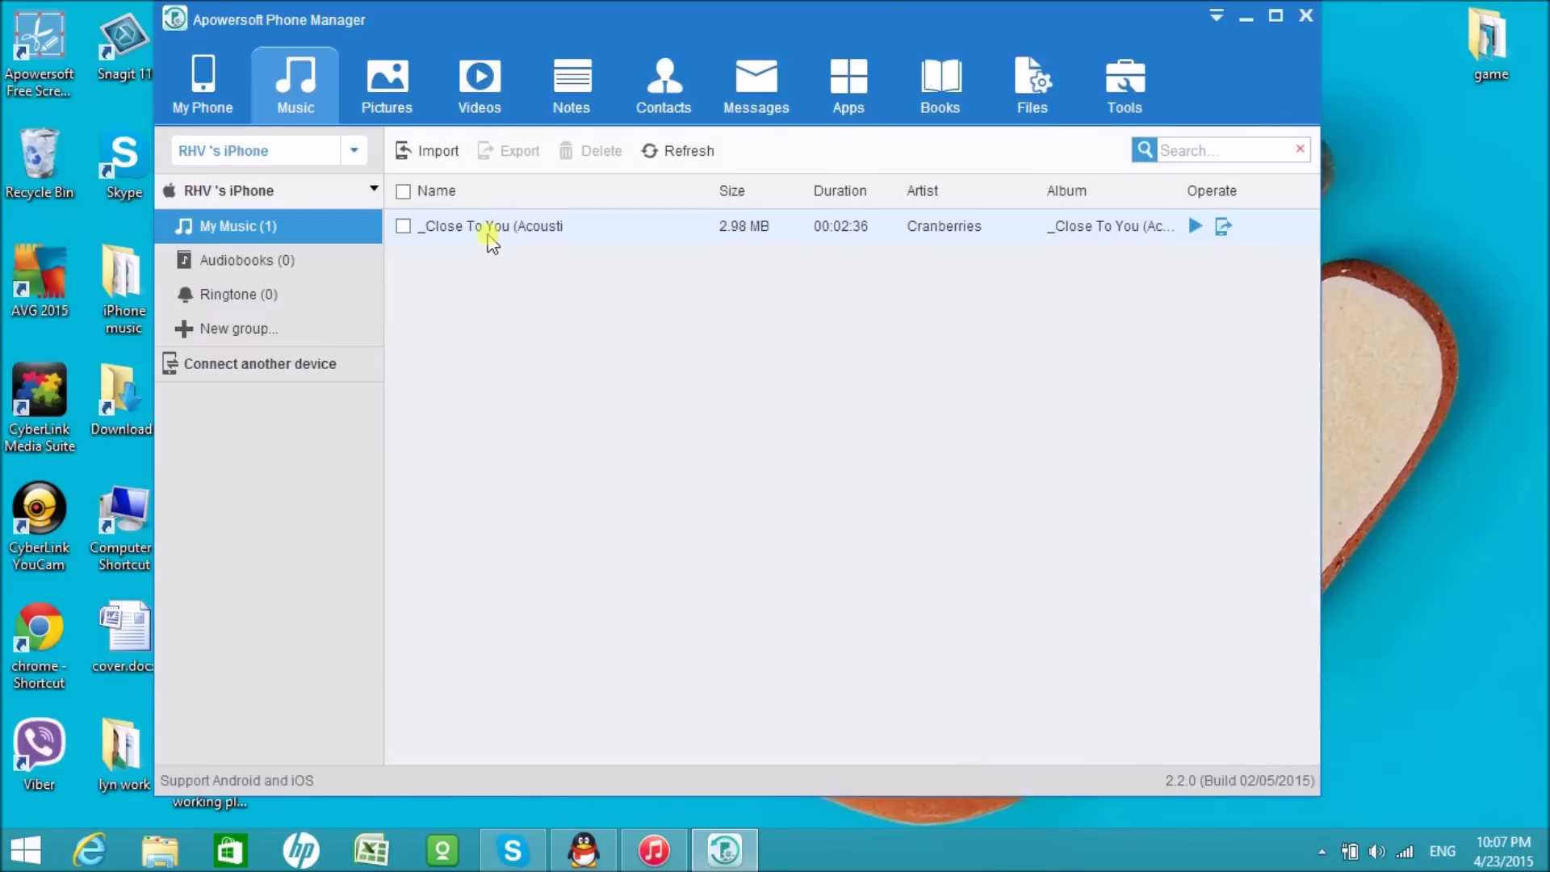
# Step: Select Close To You, start exporting it to a PC folder, then cancel the export
pyautogui.click(403, 227)
pyautogui.click(516, 152)
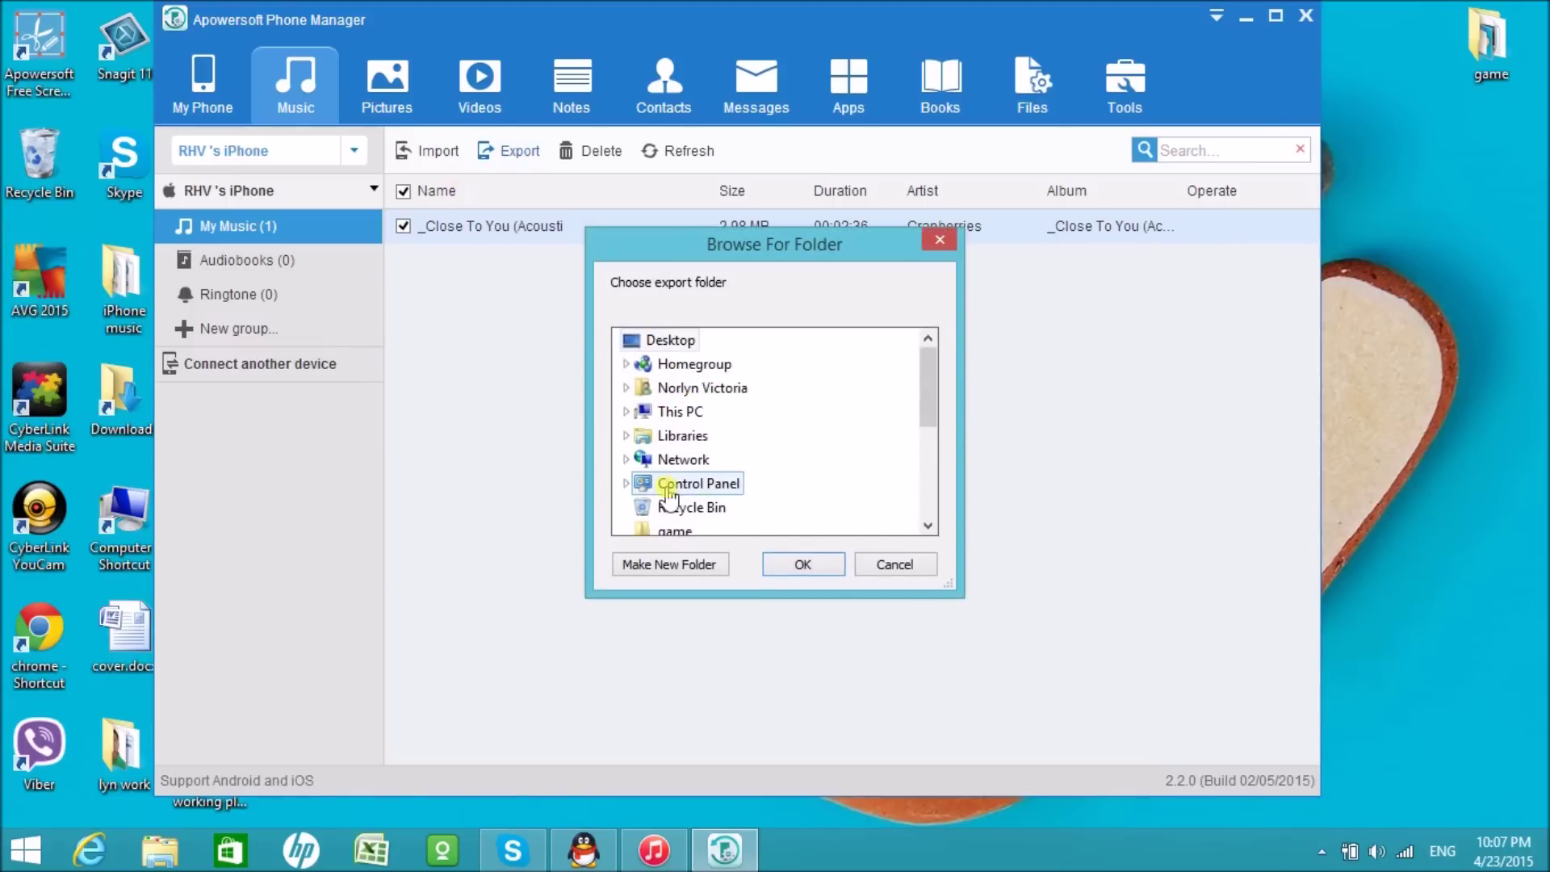
pyautogui.click(935, 246)
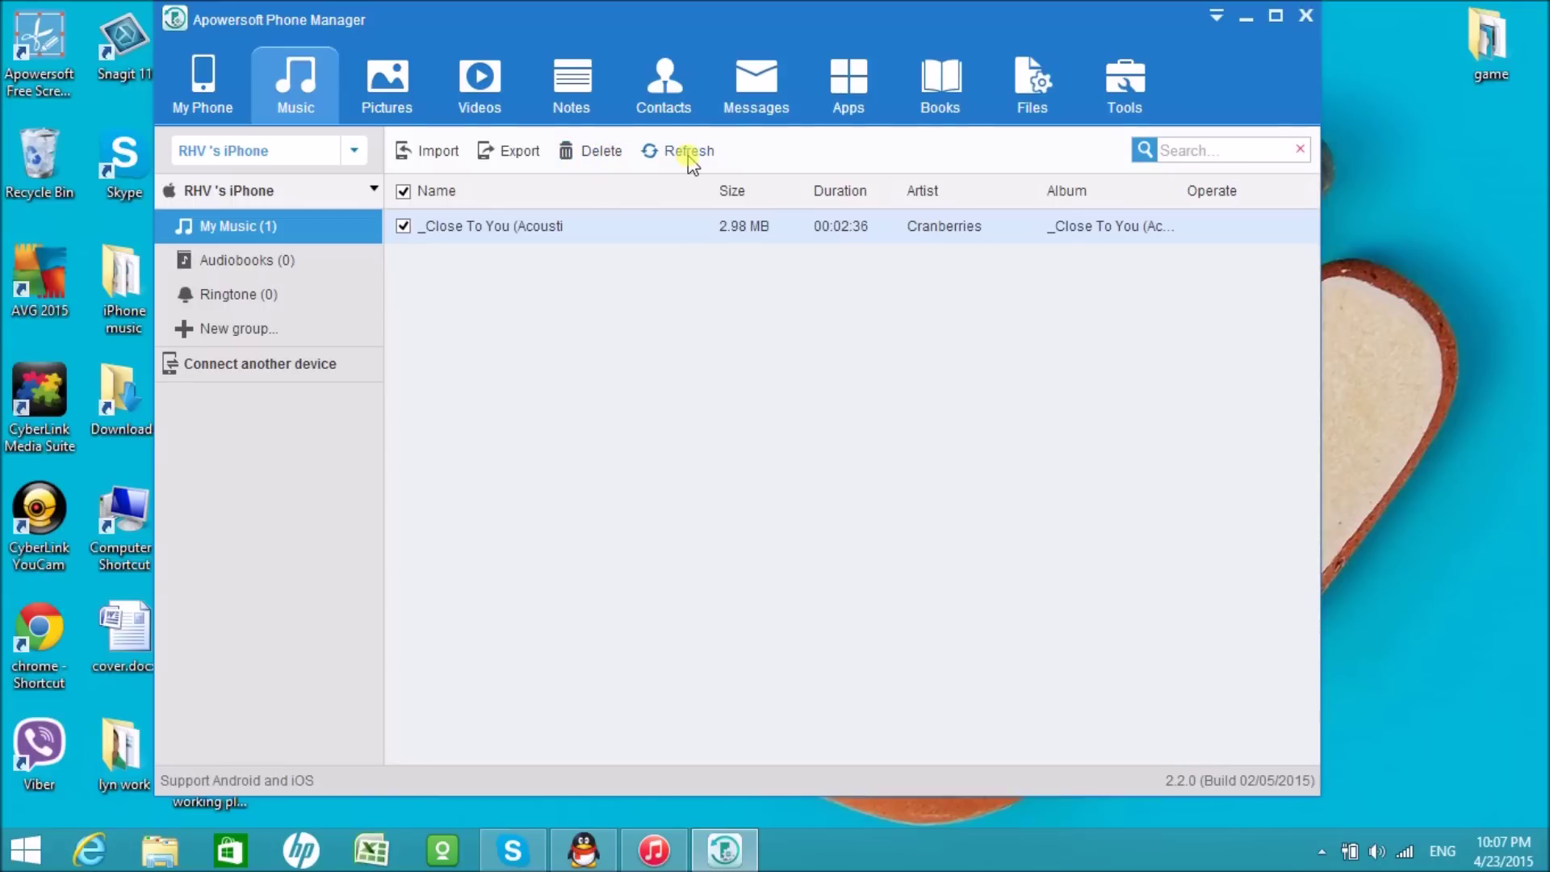
pyautogui.click(406, 115)
# Step: Show My Photo Stream, select IMG_0404 and look at its Set Wallpaper options
pyautogui.click(267, 294)
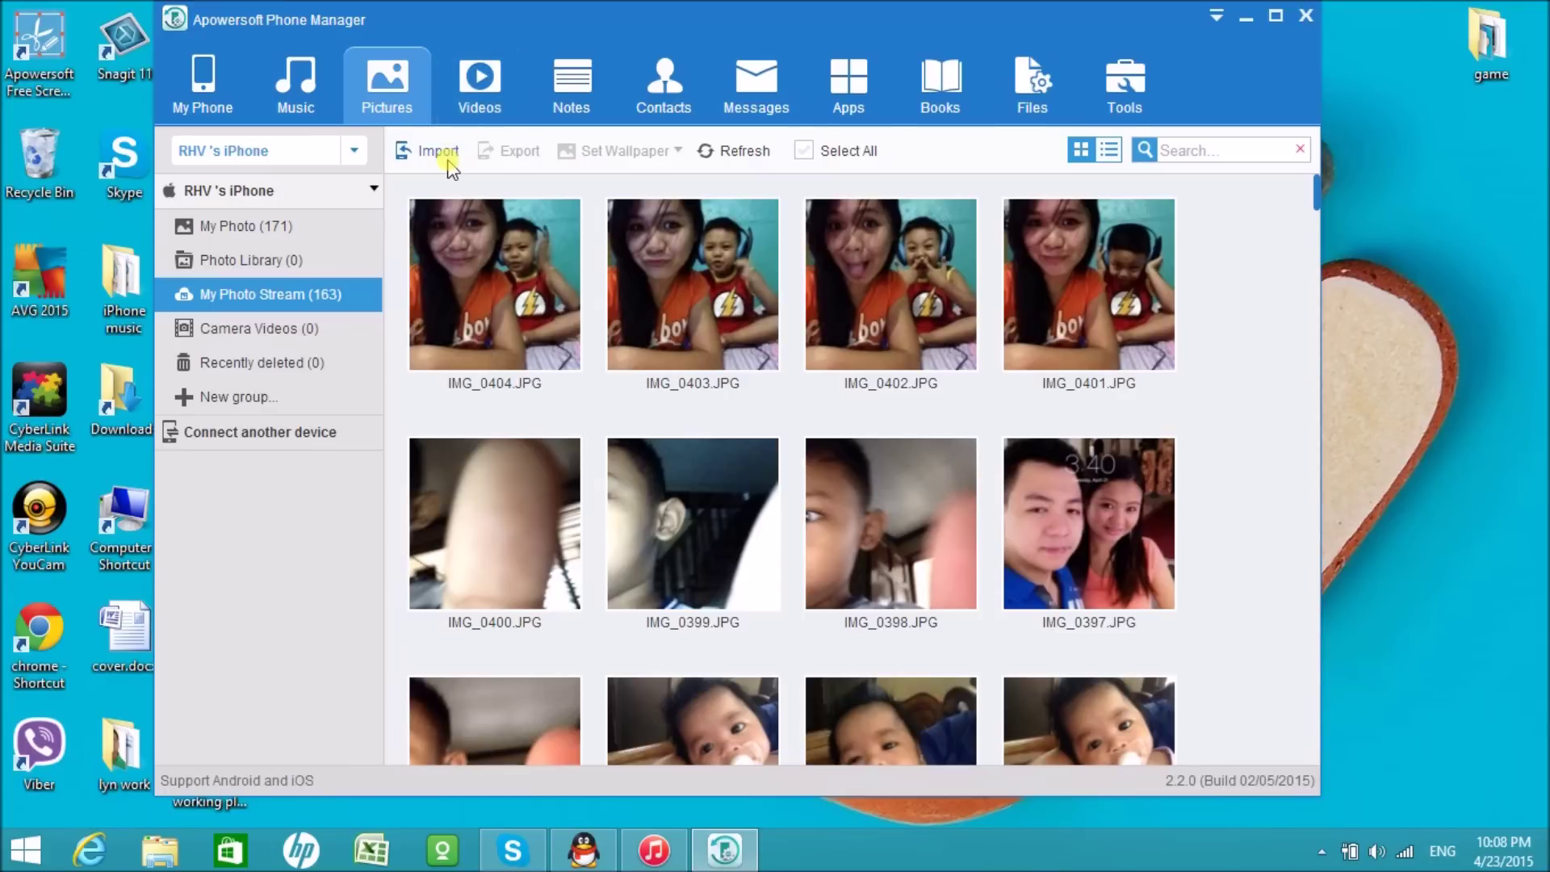
pyautogui.click(442, 216)
pyautogui.click(607, 154)
pyautogui.click(516, 155)
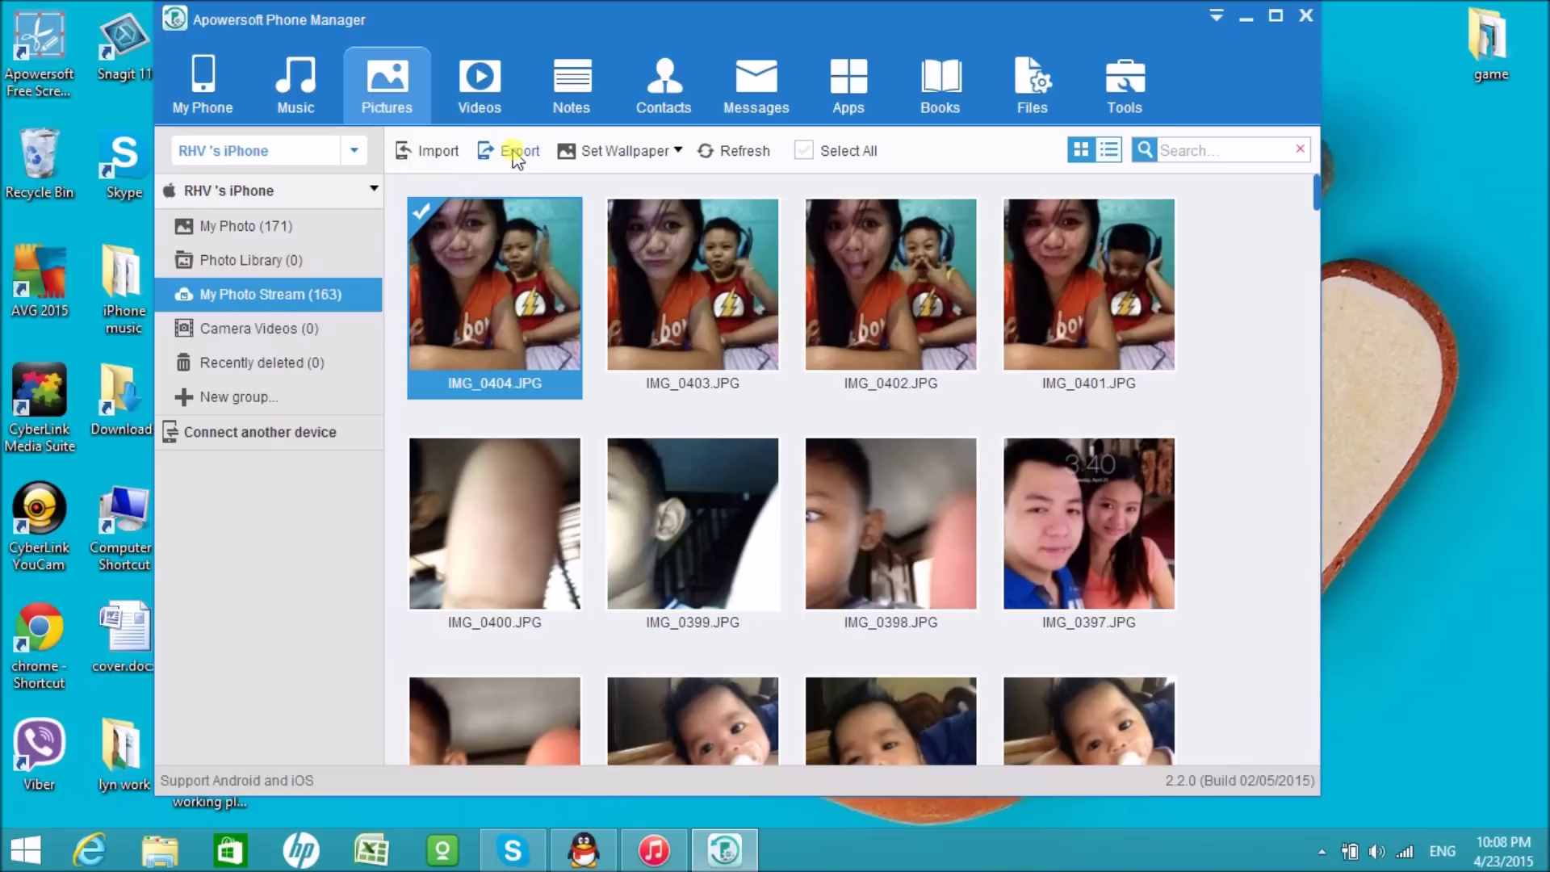
pyautogui.click(615, 152)
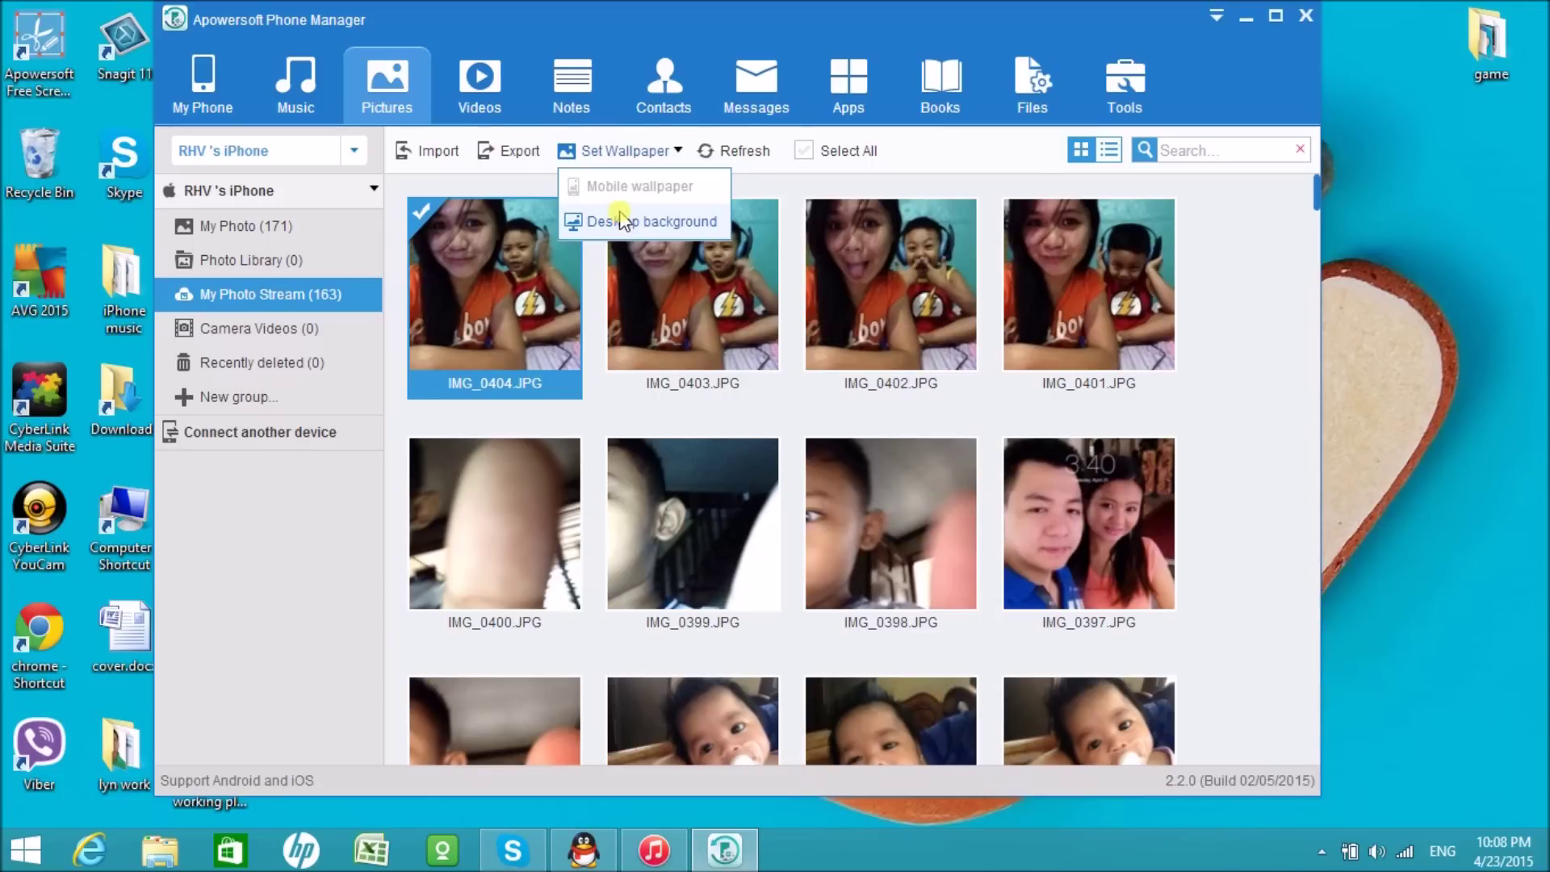
pyautogui.moveTo(571, 160)
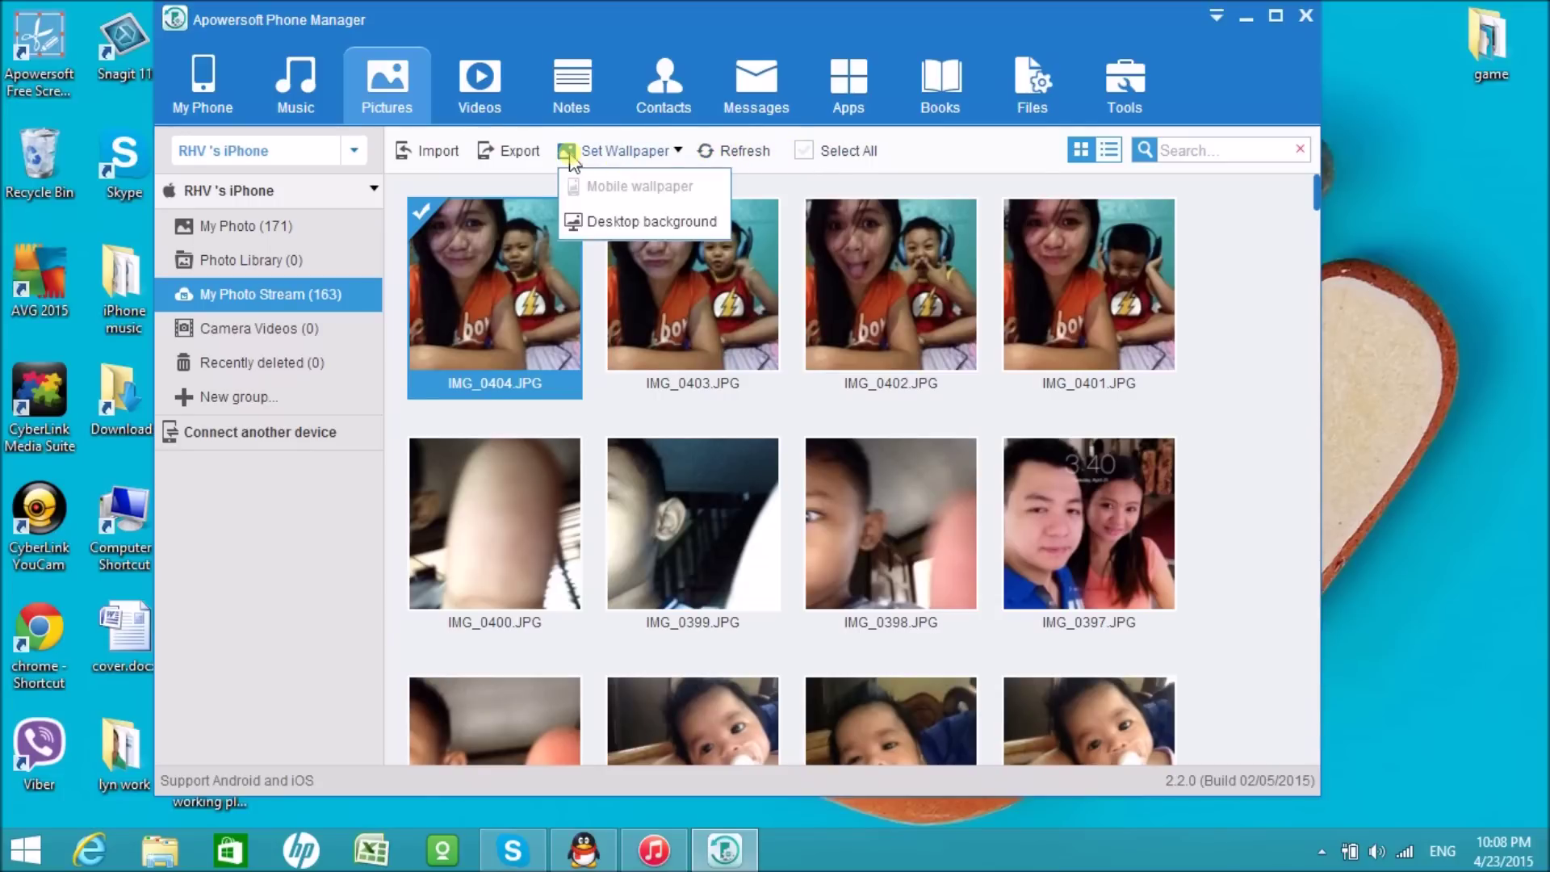
pyautogui.click(494, 94)
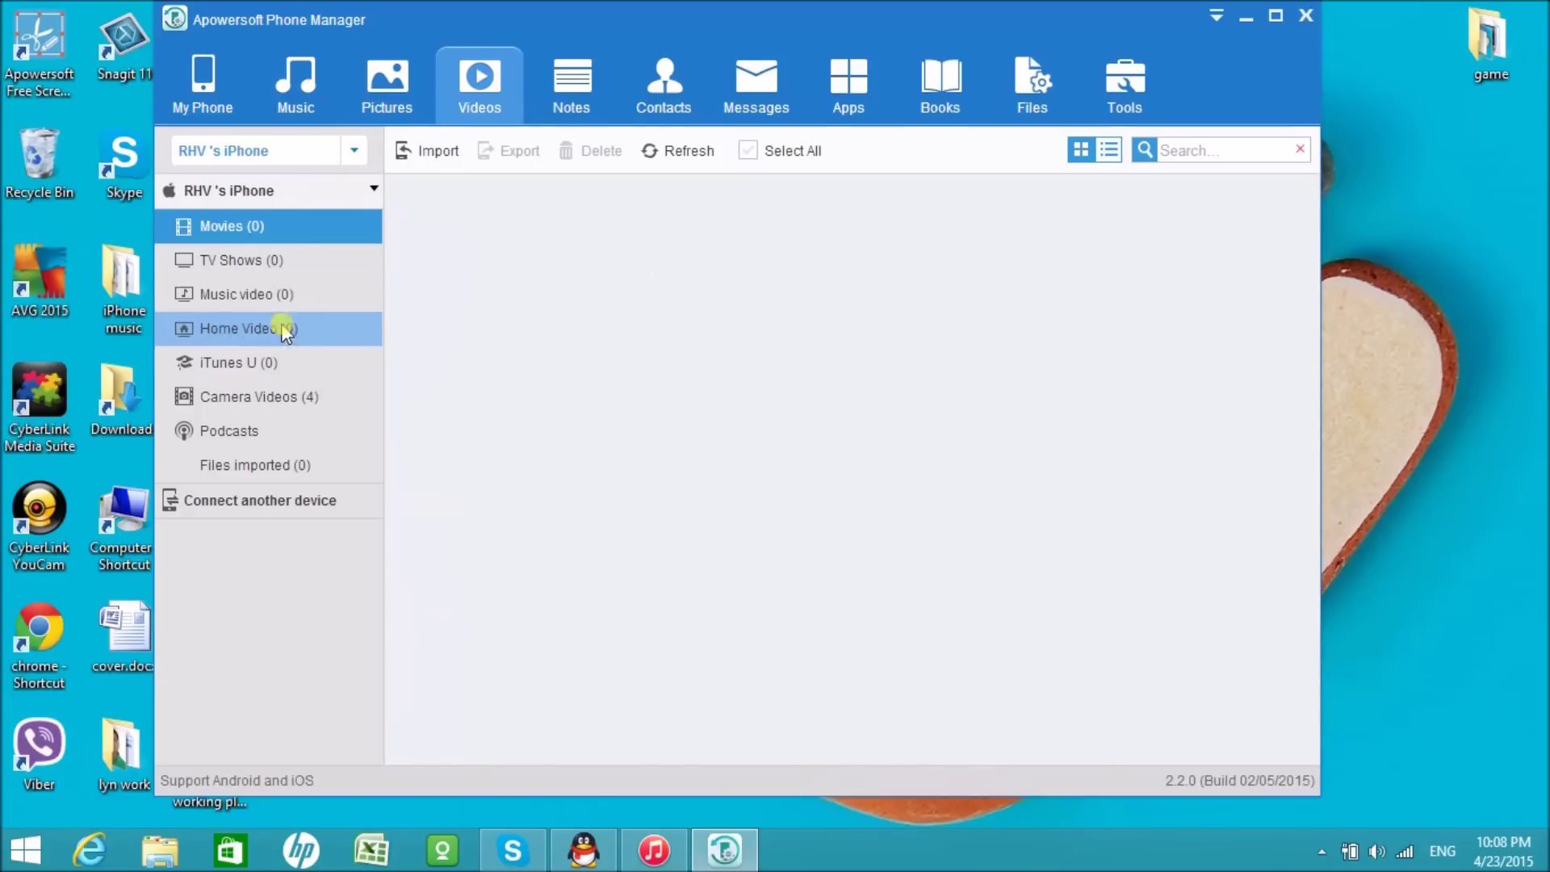
# Step: Show the four Camera Videos, toggle IMG_0221.MOV, and cancel a video import
pyautogui.click(293, 400)
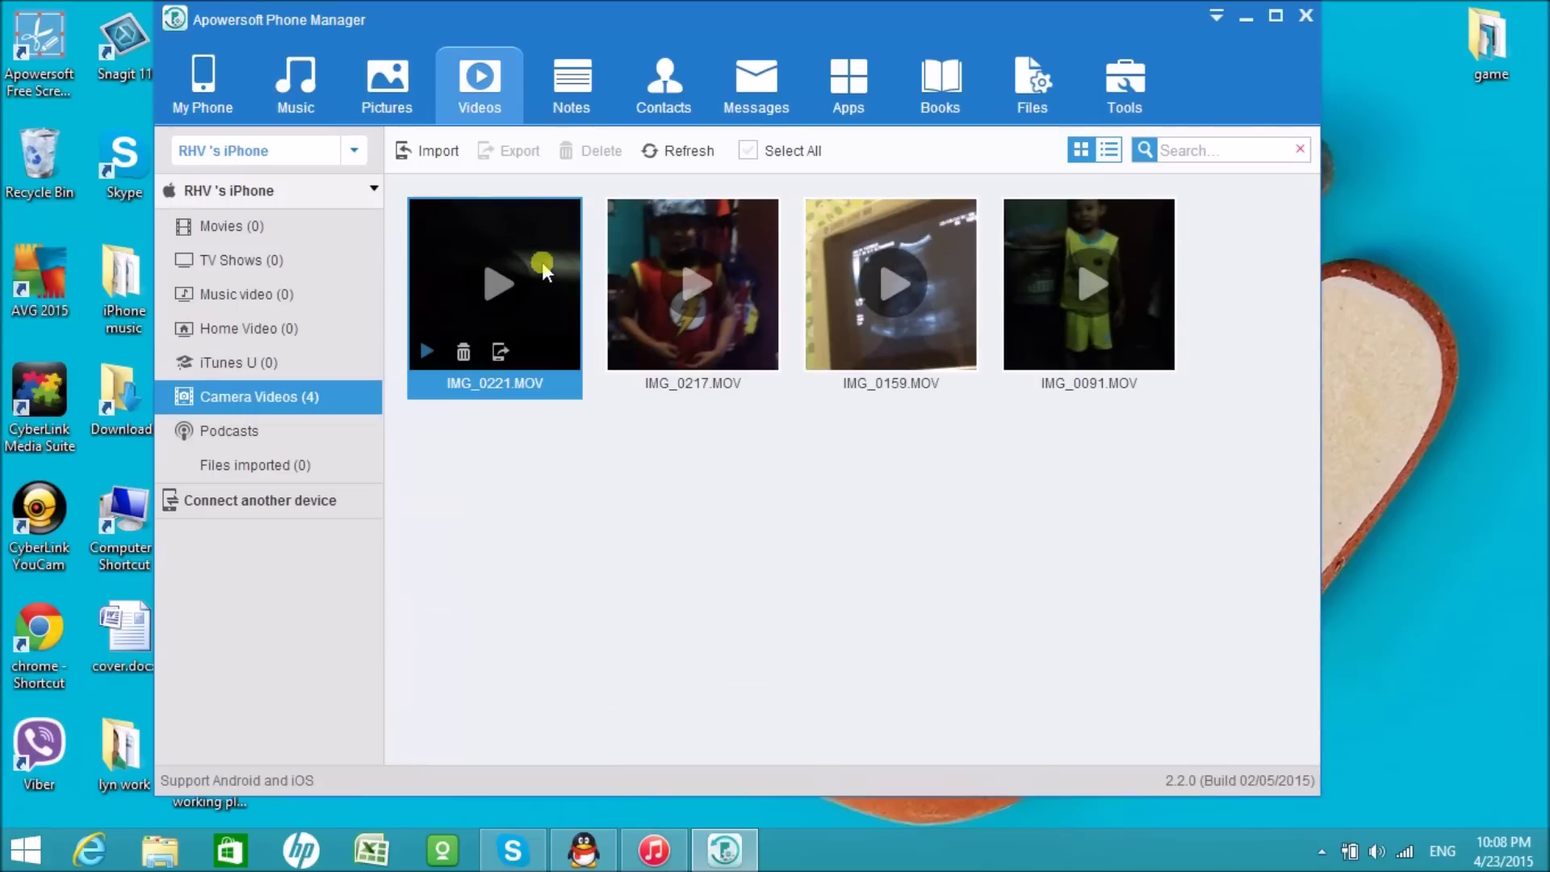
pyautogui.click(464, 215)
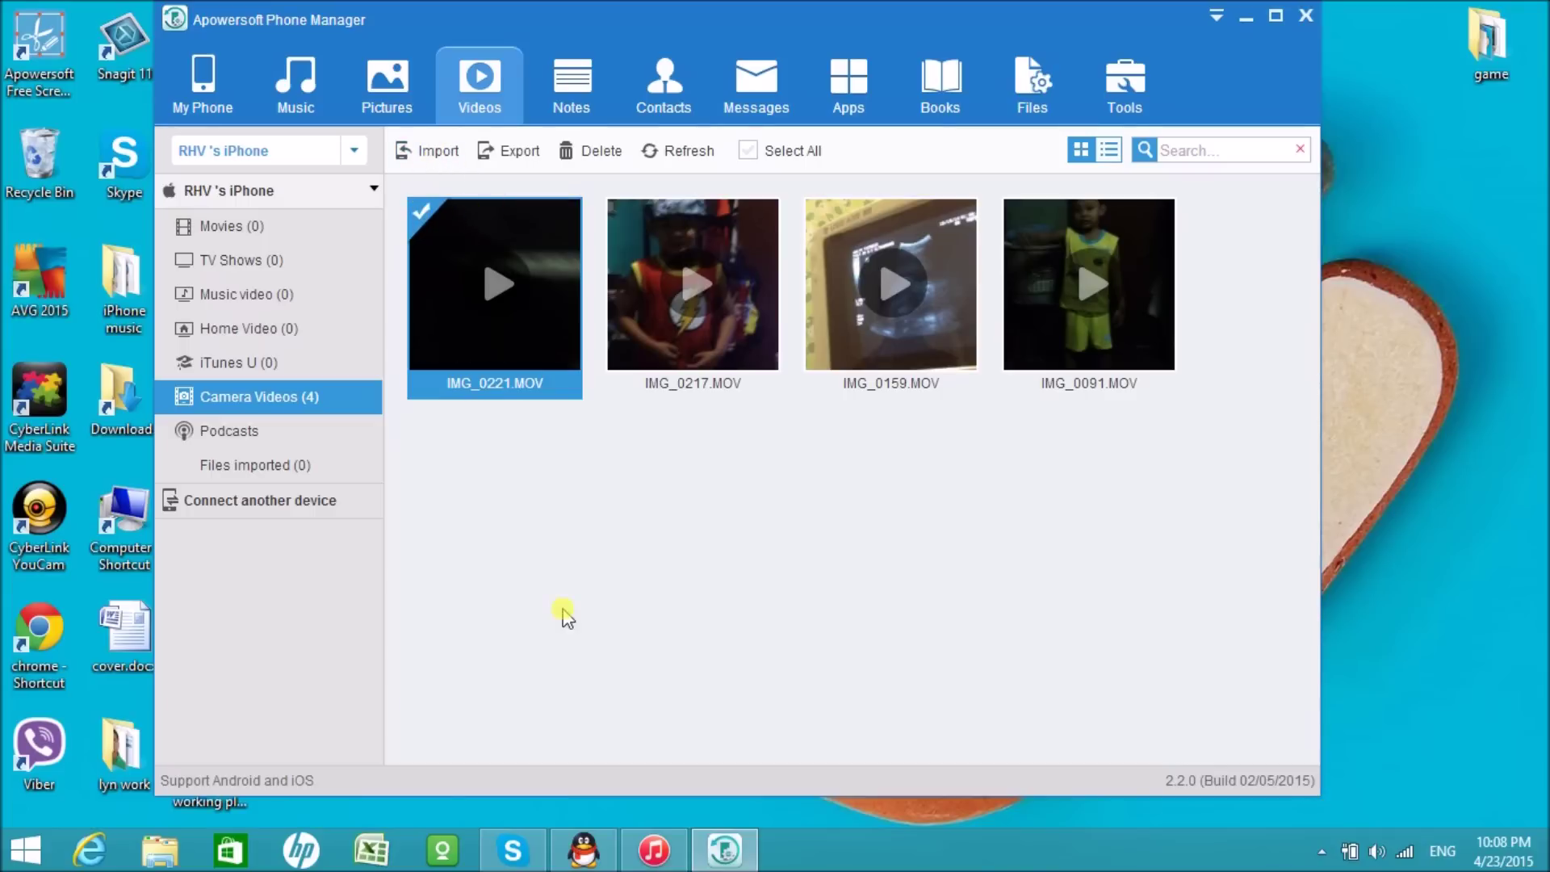
pyautogui.click(436, 254)
pyautogui.click(438, 151)
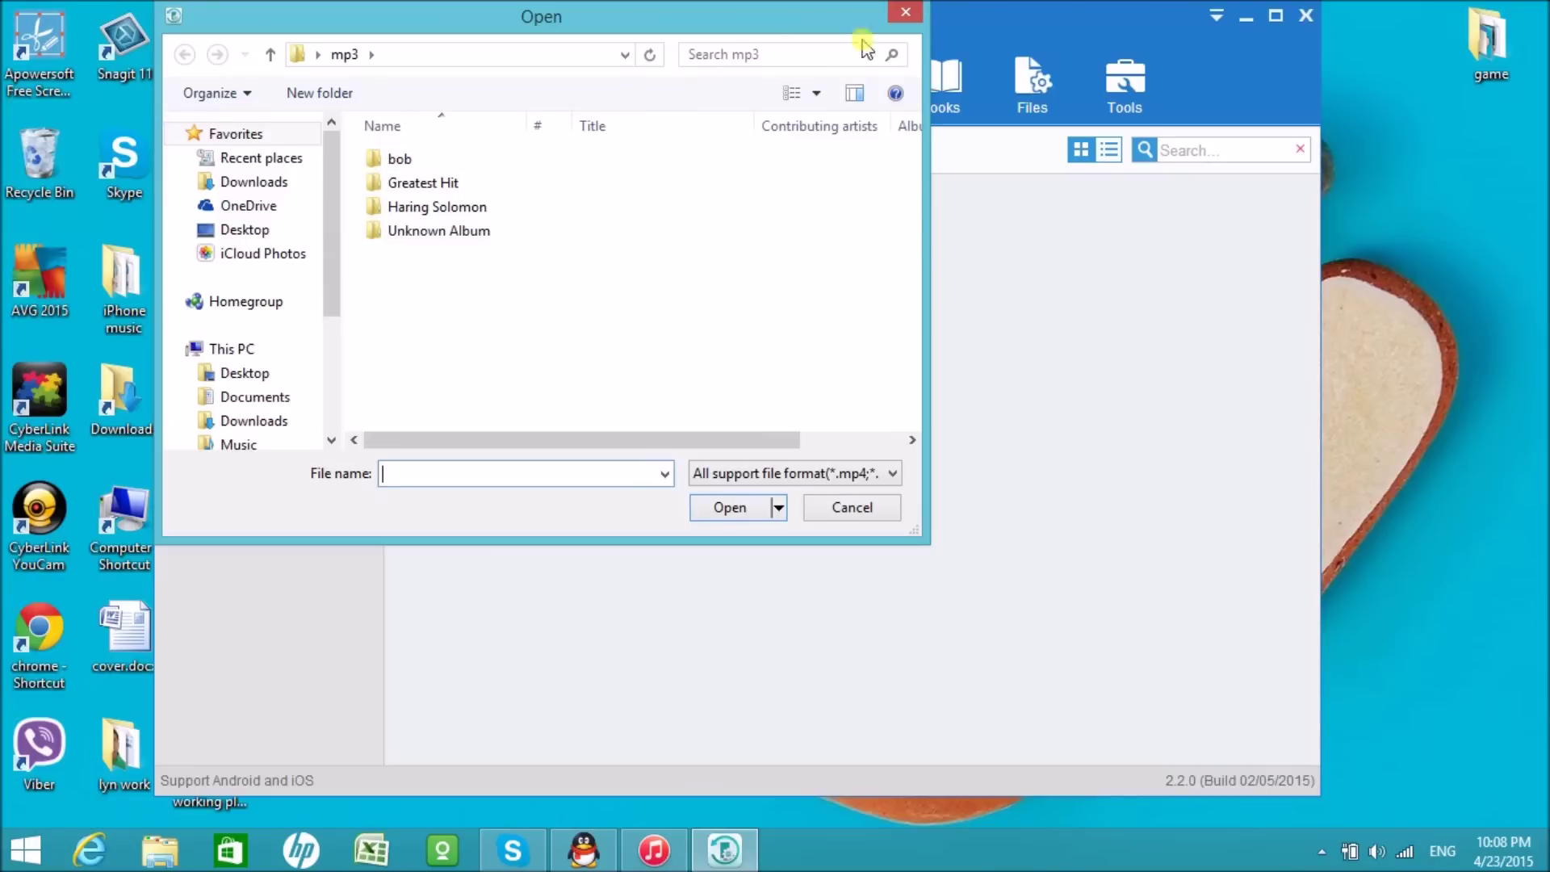
pyautogui.click(905, 12)
# Step: Select IMG_0221.MOV in Camera Videos, start exporting it, then cancel
pyautogui.click(302, 392)
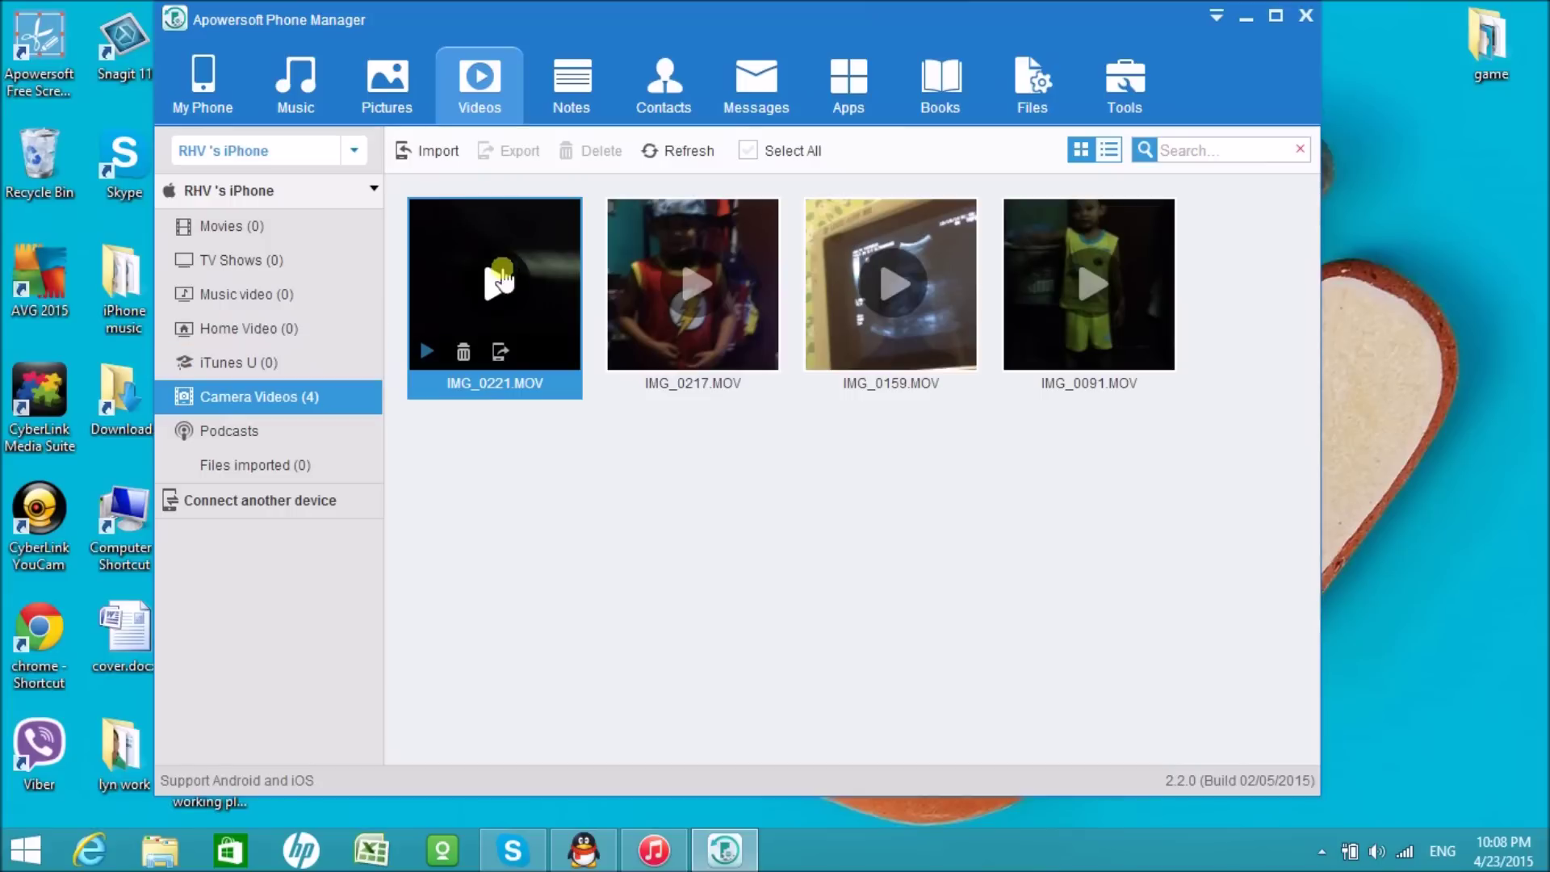
pyautogui.click(506, 228)
pyautogui.click(506, 151)
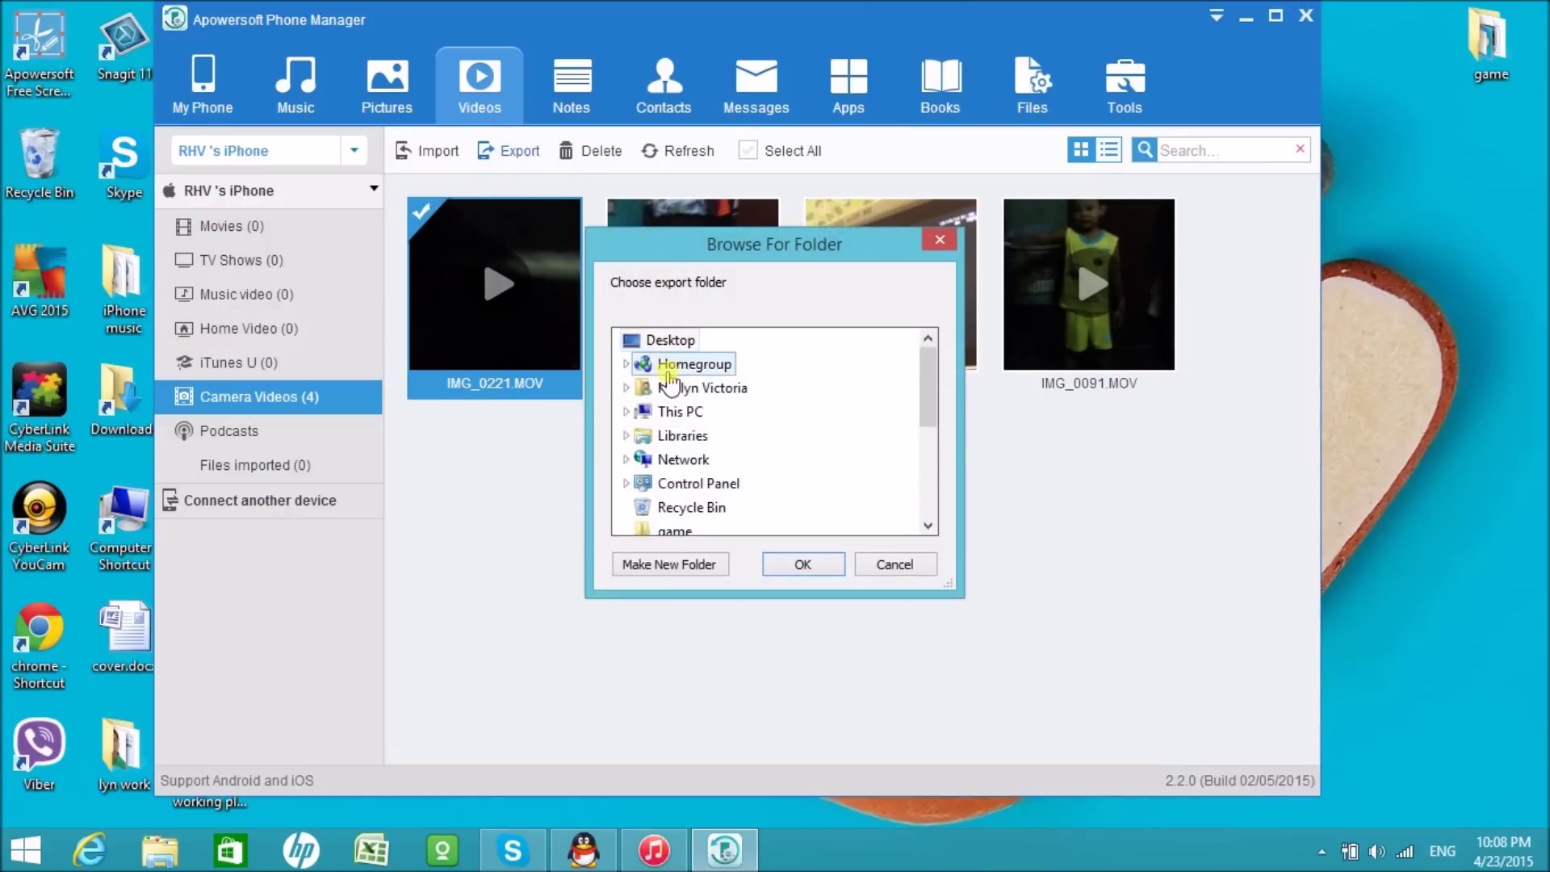
pyautogui.click(939, 239)
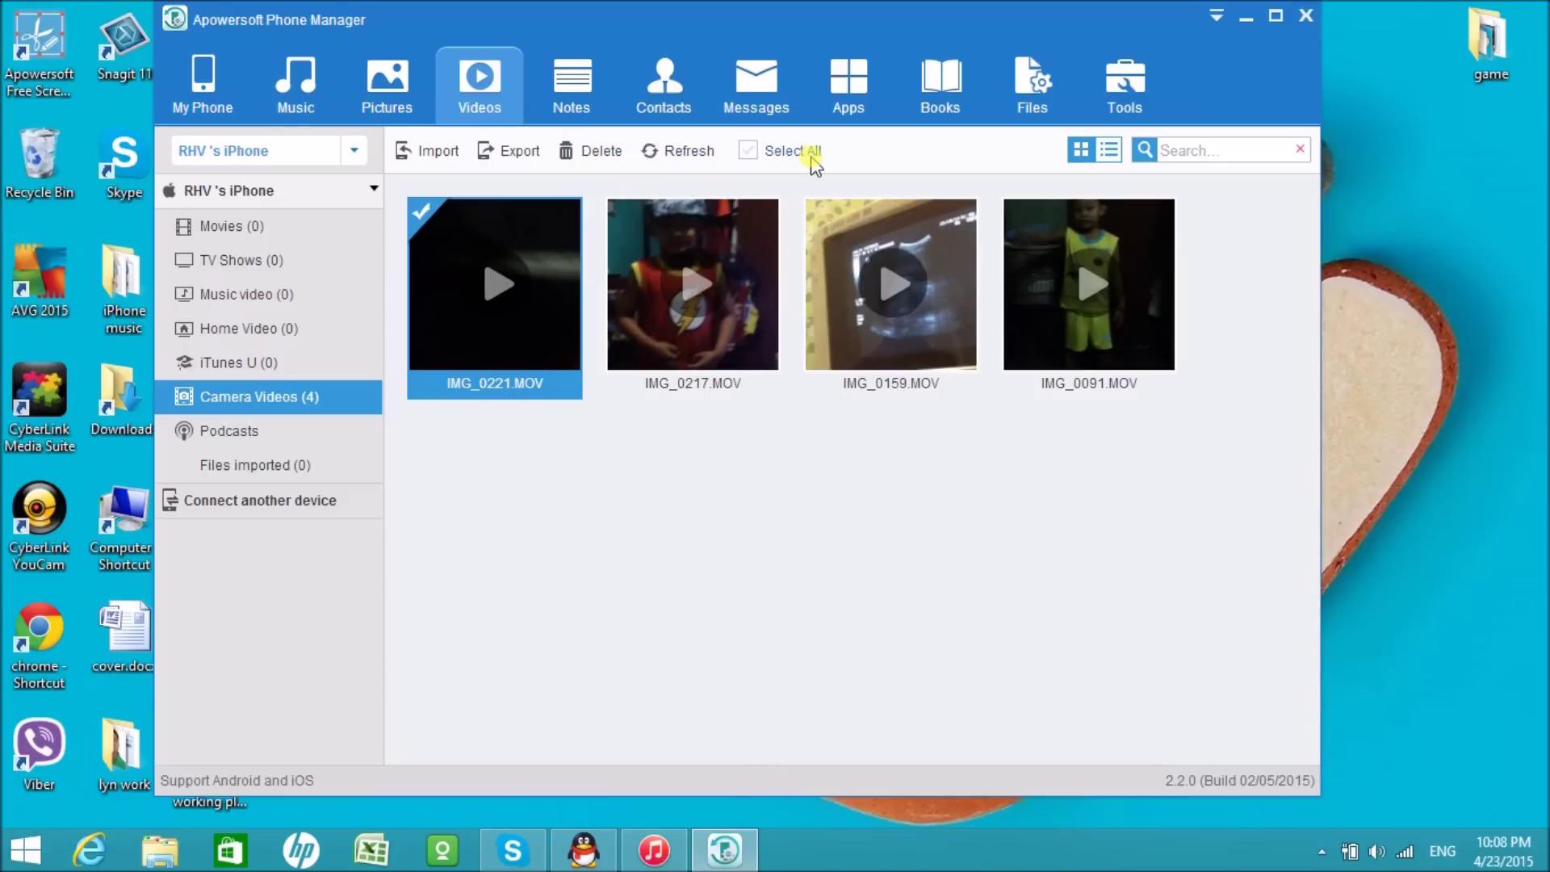
pyautogui.click(563, 95)
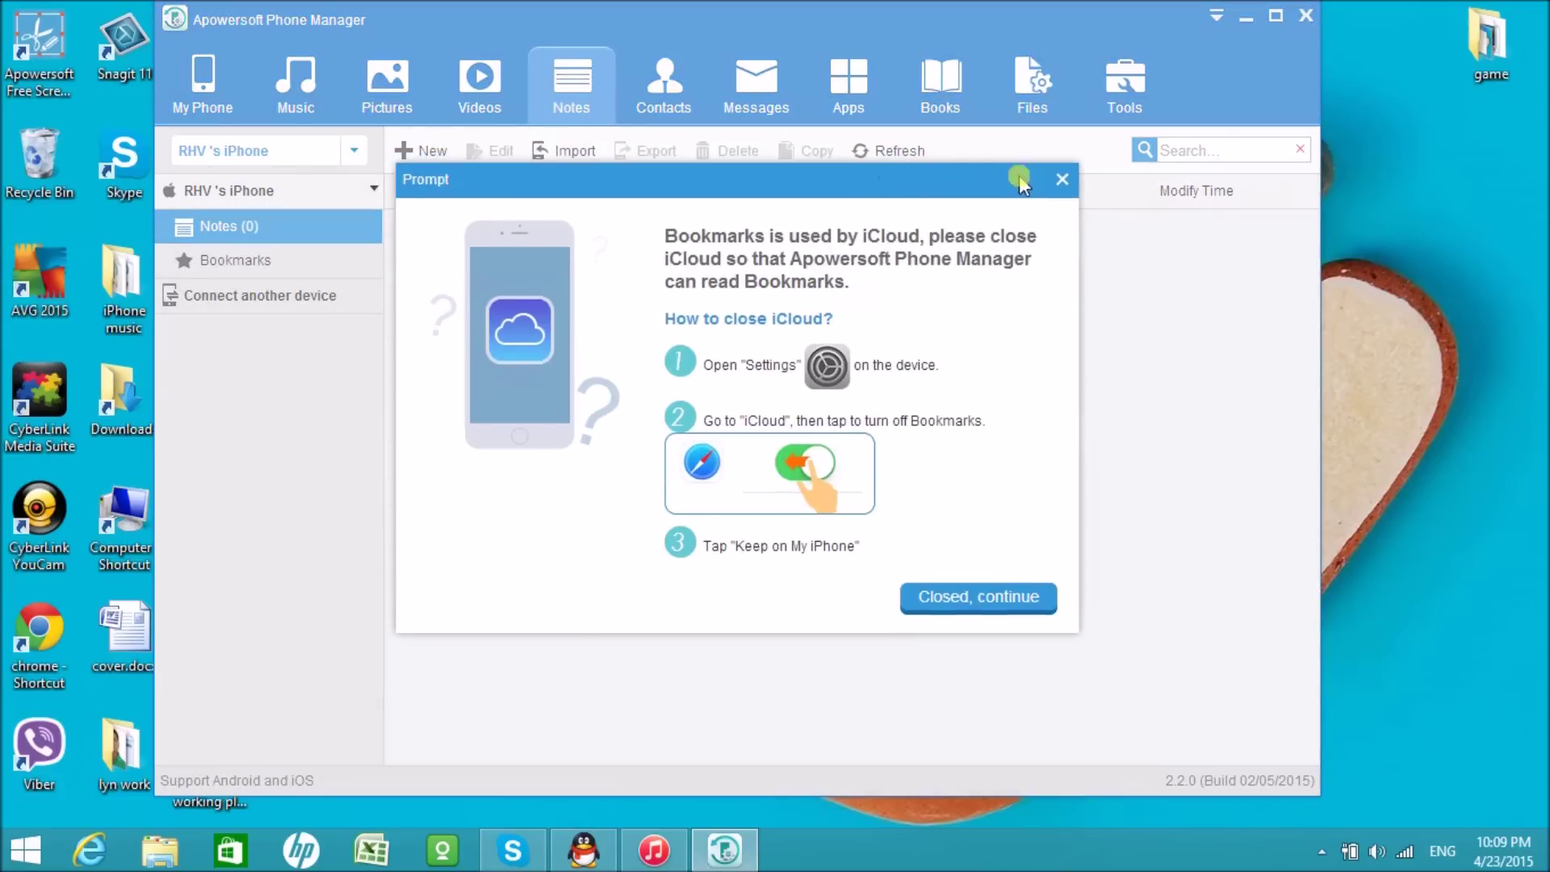
# Step: Dismiss the iCloud prompt, open the 261 contacts, view export formats, then deselect contacts
pyautogui.click(1041, 176)
pyautogui.click(686, 92)
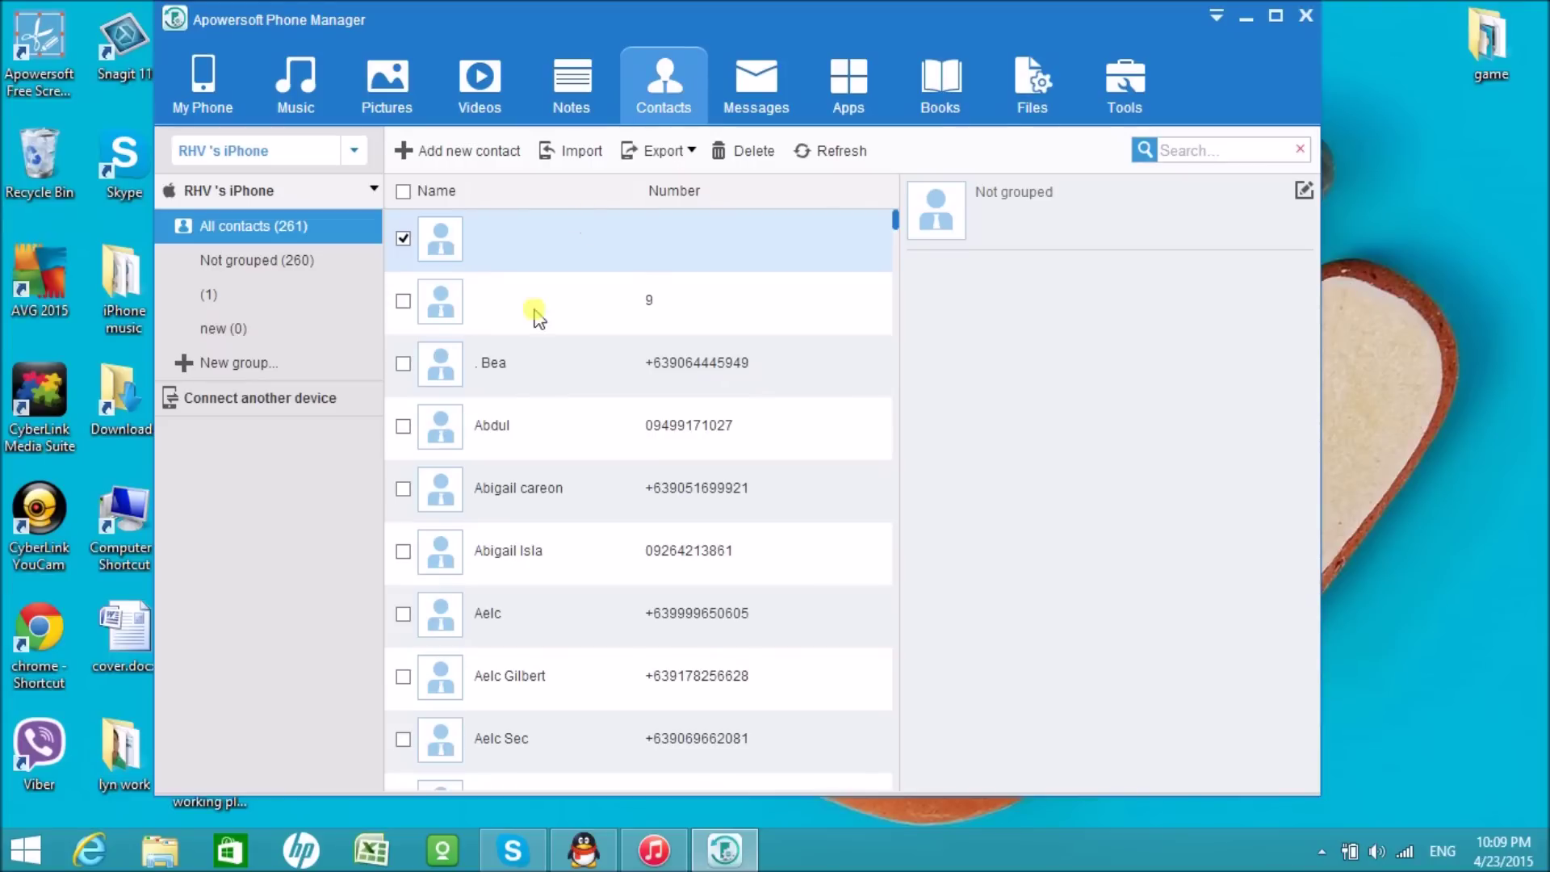
pyautogui.click(402, 363)
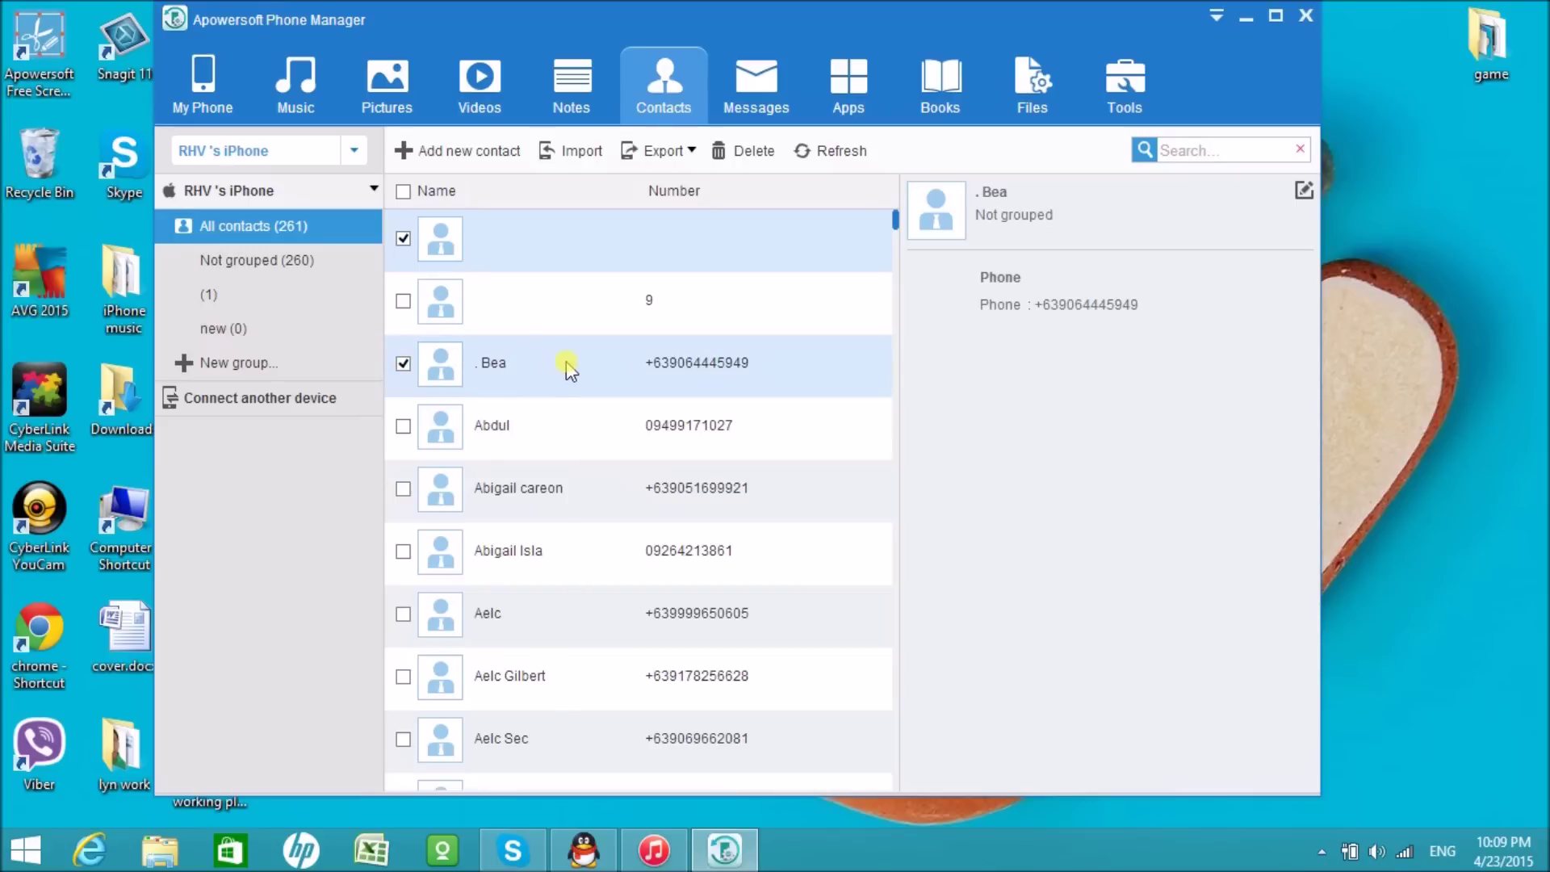
pyautogui.click(658, 152)
pyautogui.click(404, 364)
pyautogui.click(403, 363)
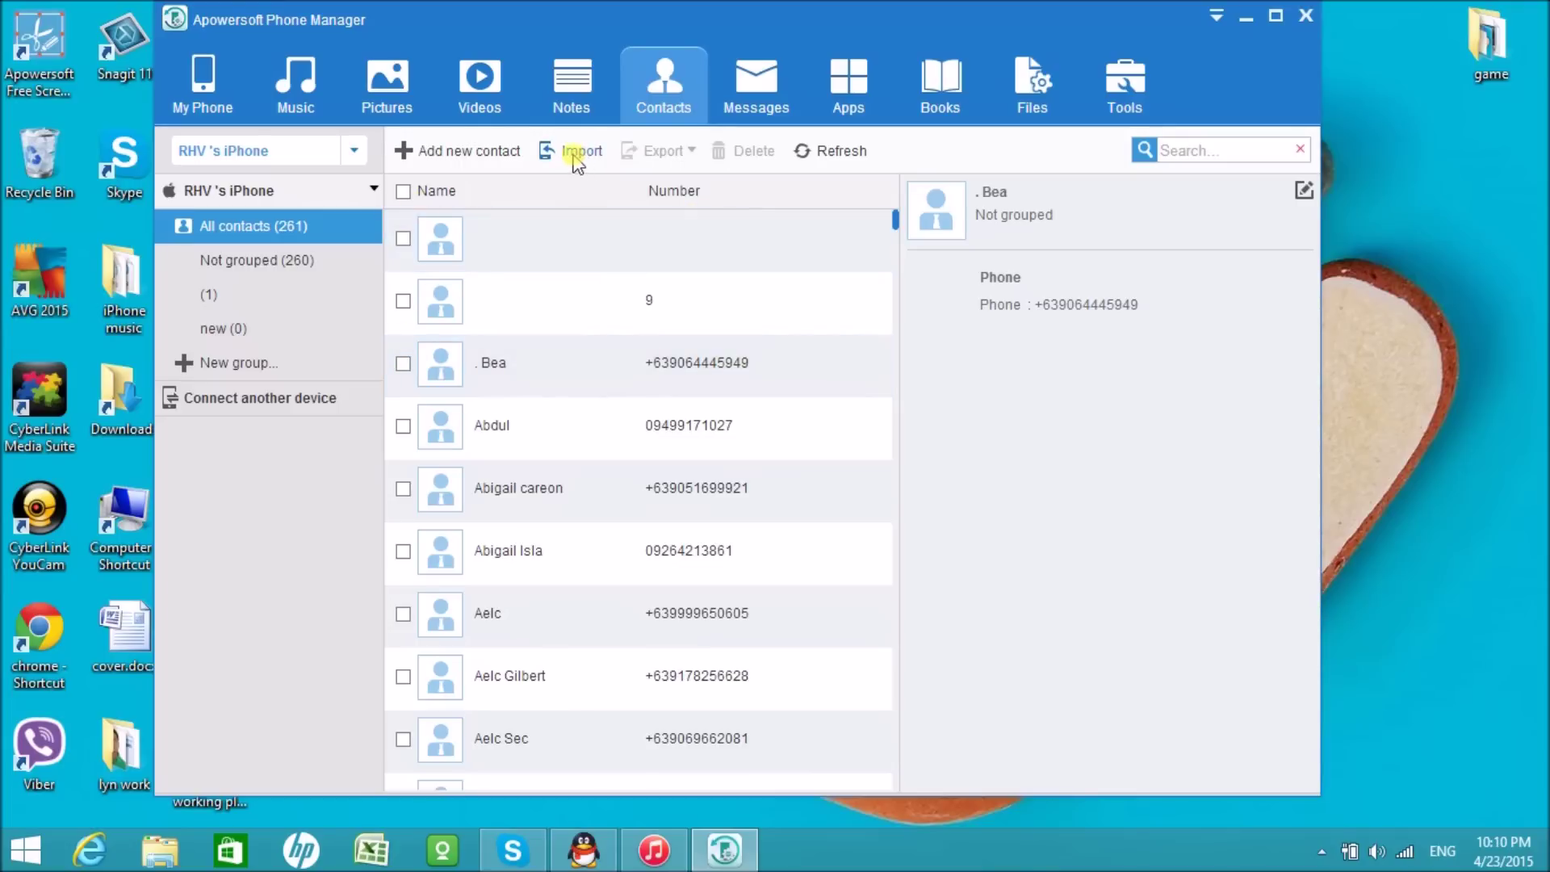
# Step: Start adding a new contact and importing contacts from file, cancelling both
pyautogui.click(450, 160)
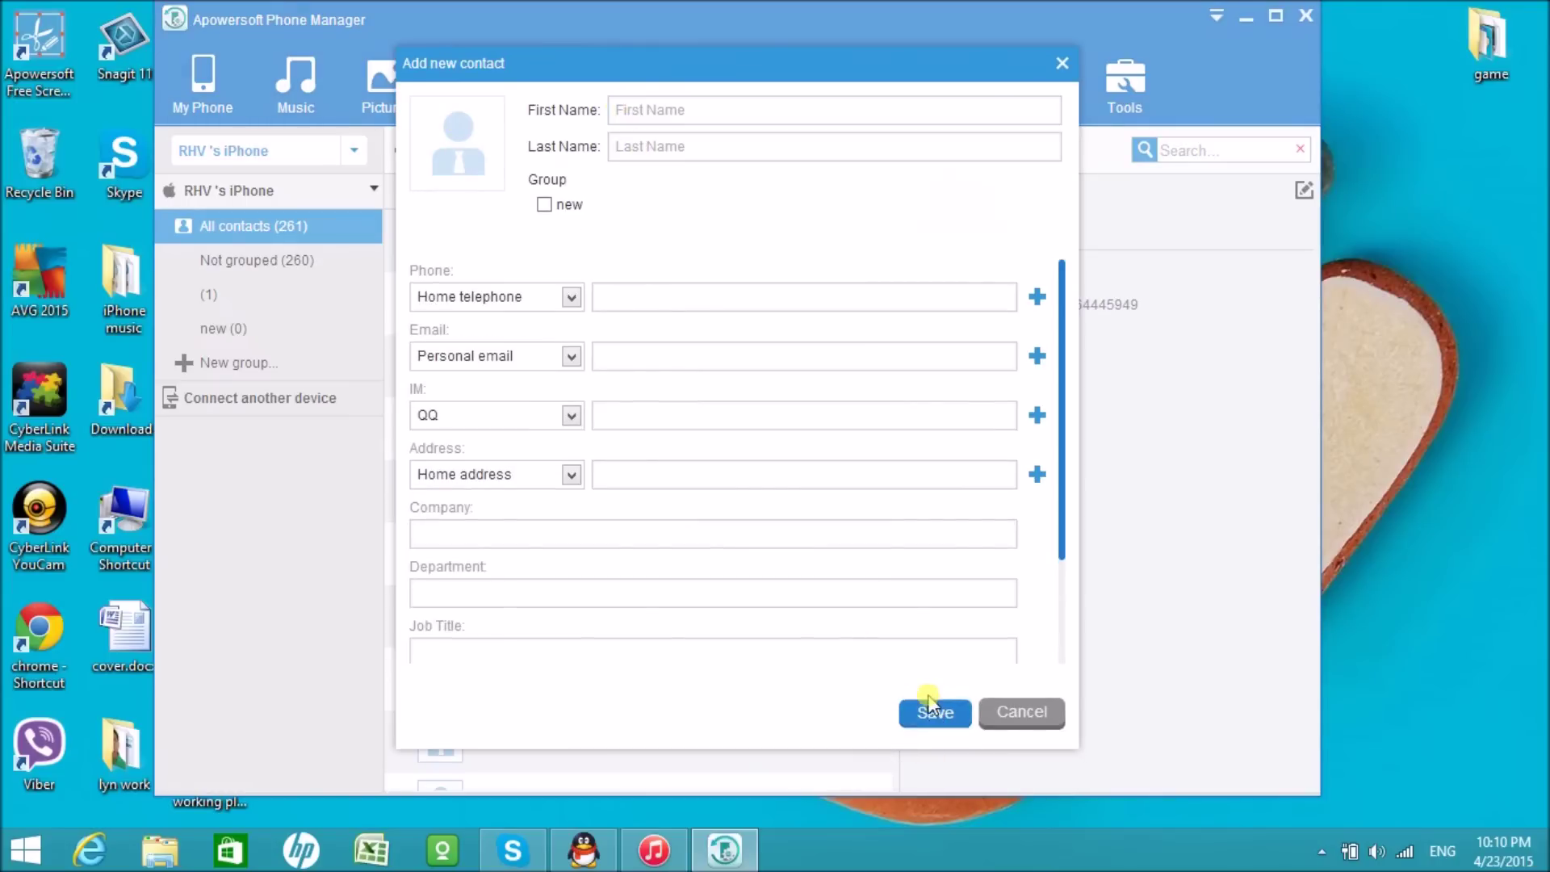
pyautogui.click(1061, 62)
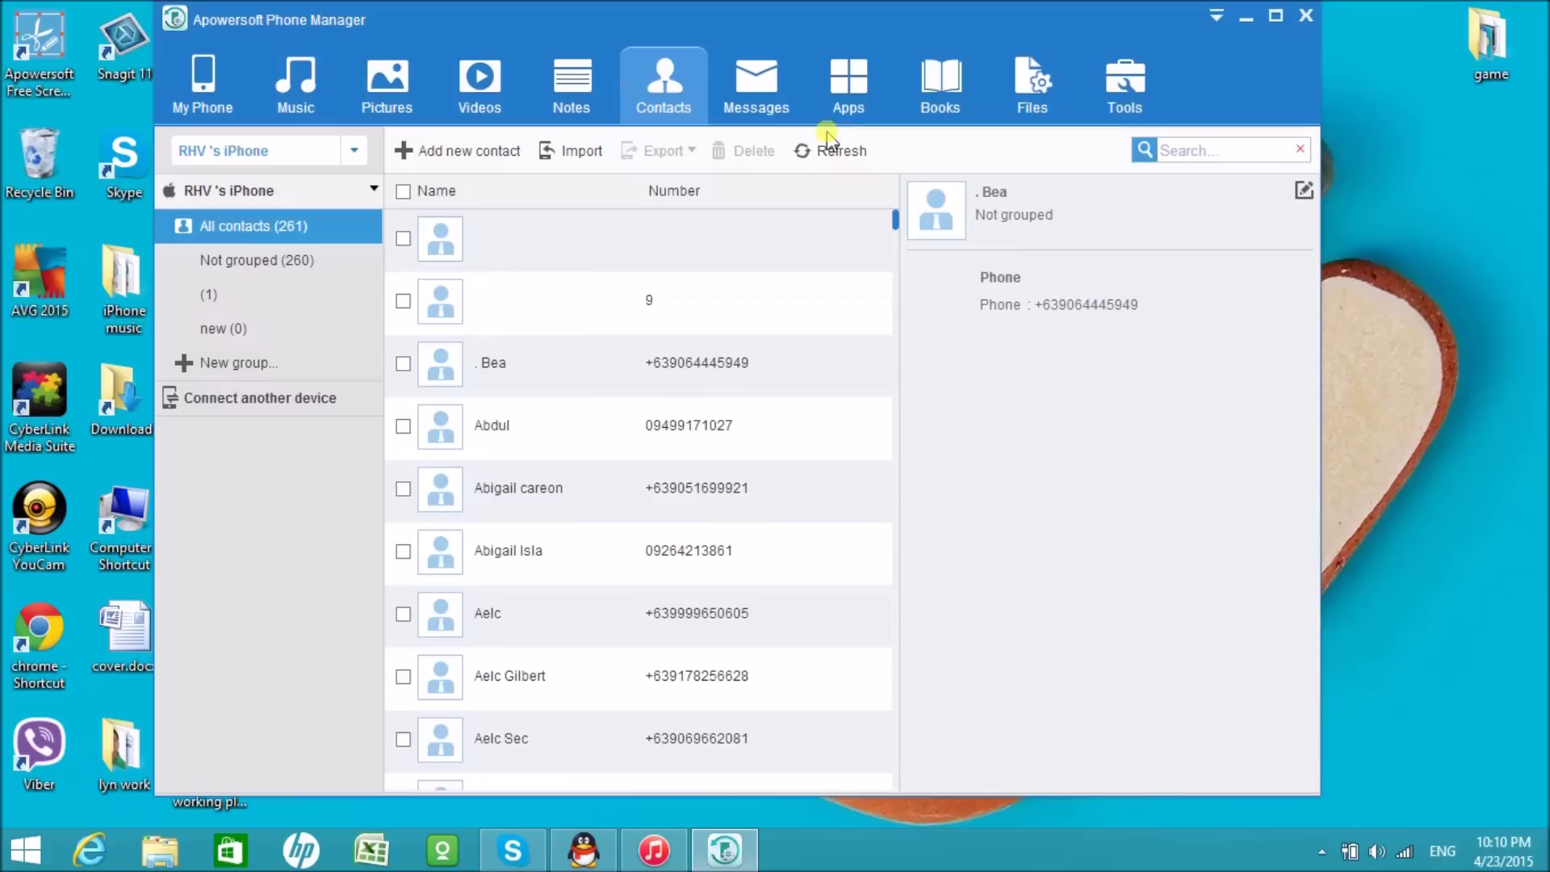
pyautogui.click(584, 153)
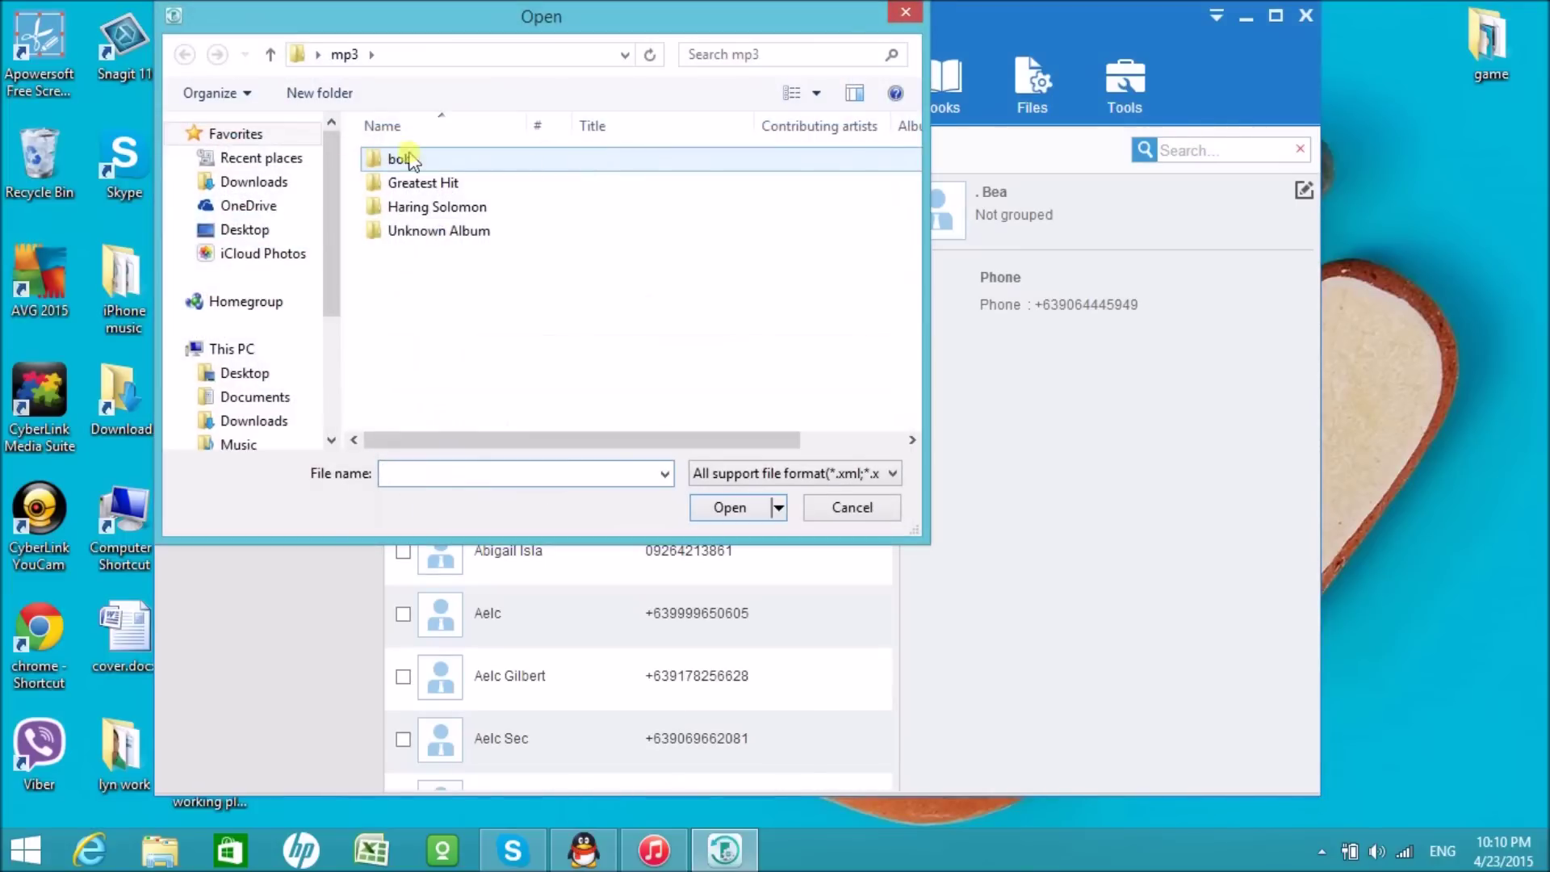
pyautogui.click(845, 513)
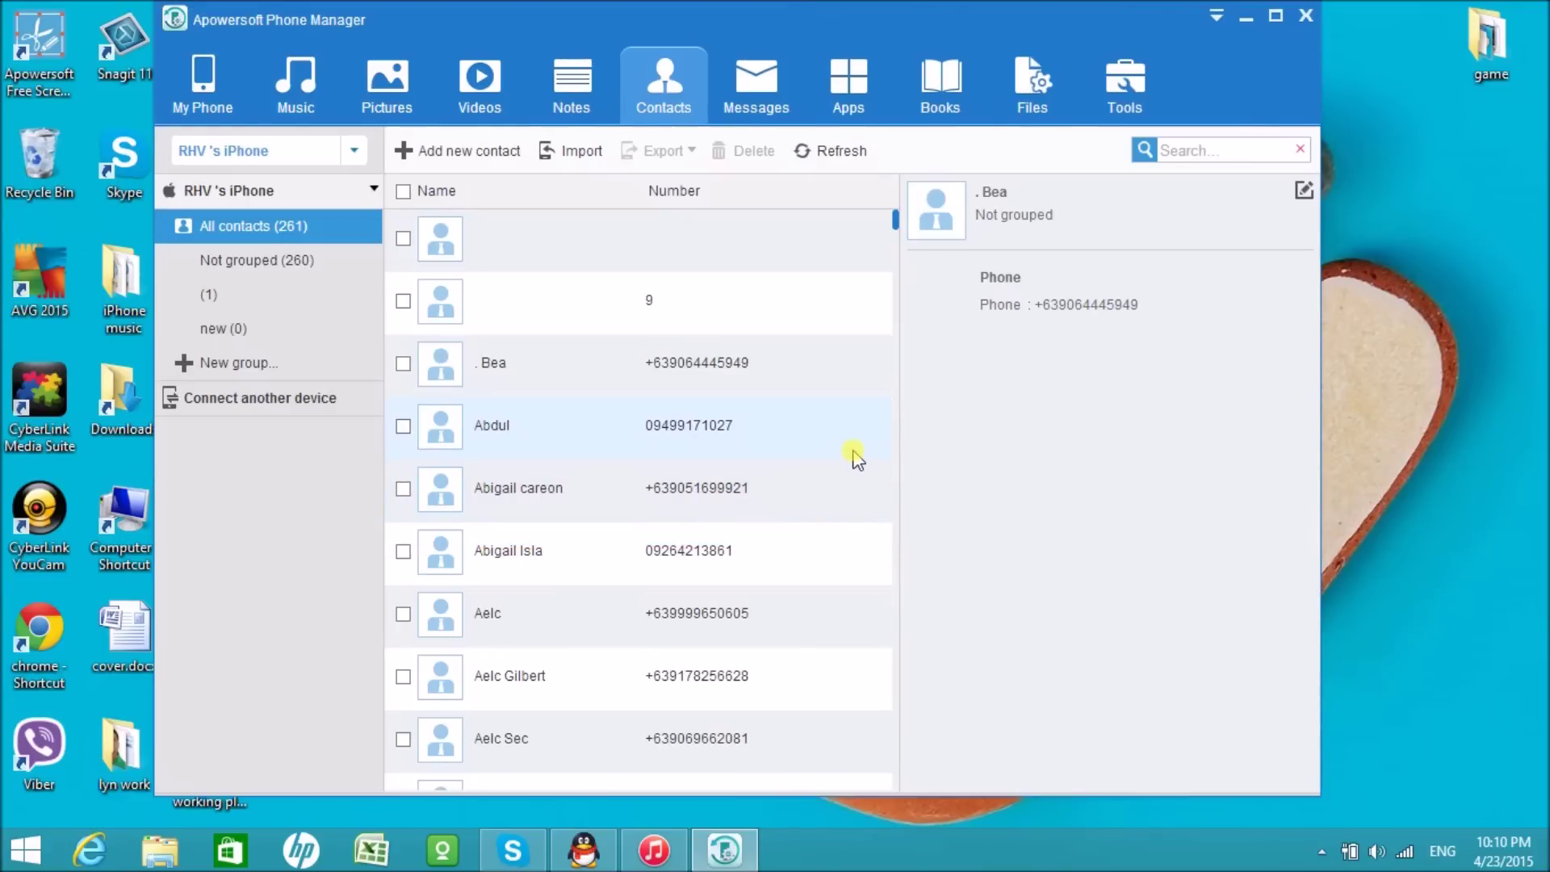
pyautogui.click(759, 113)
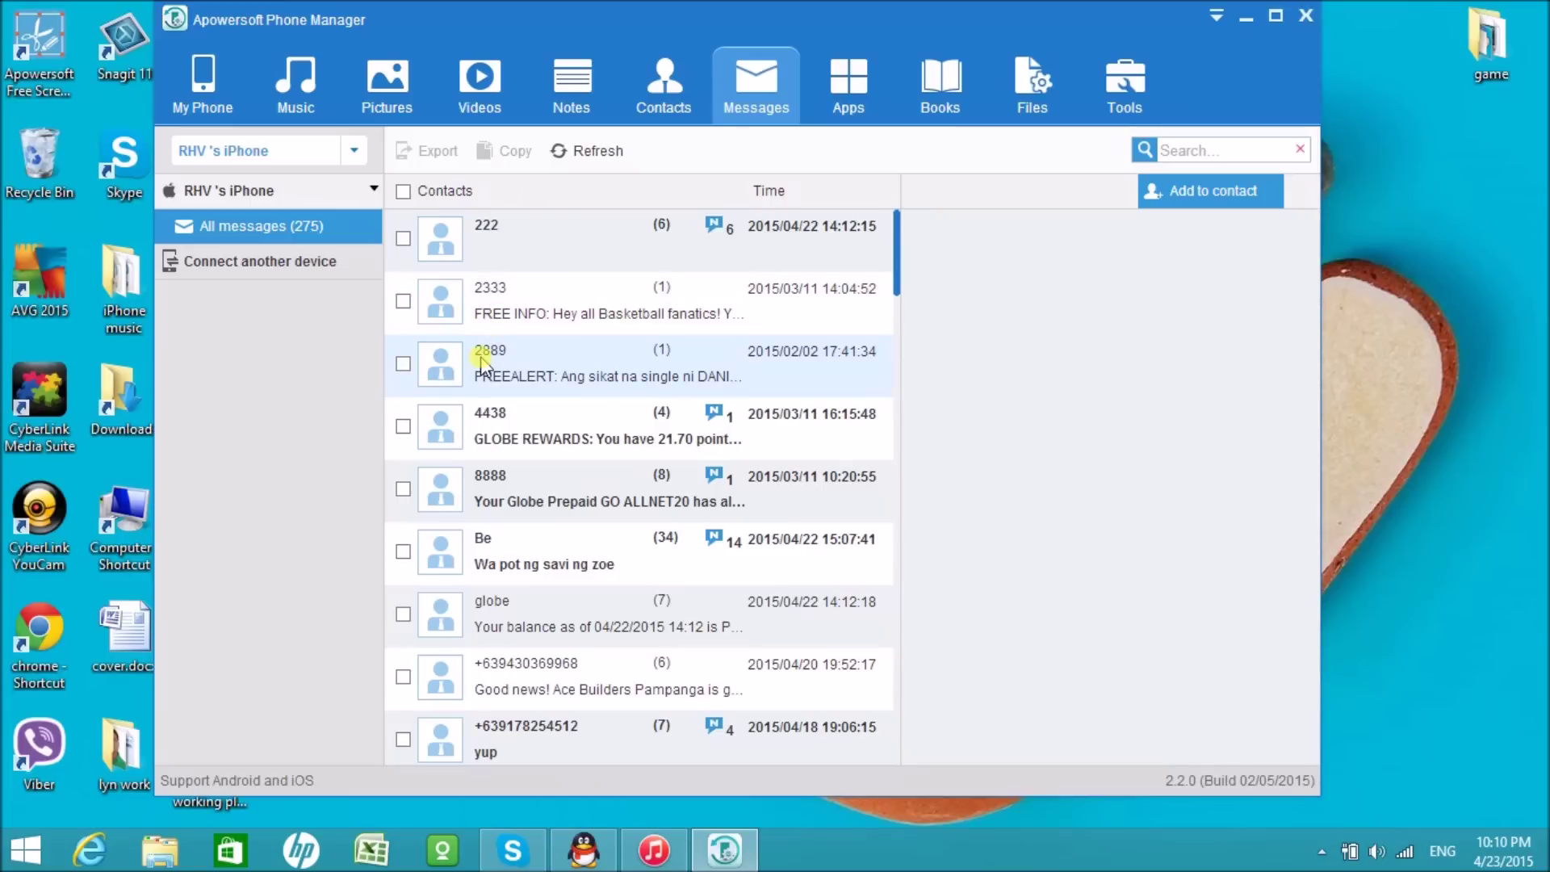
# Step: Open the 222 conversation, select all message threads and view the export formats
pyautogui.click(399, 239)
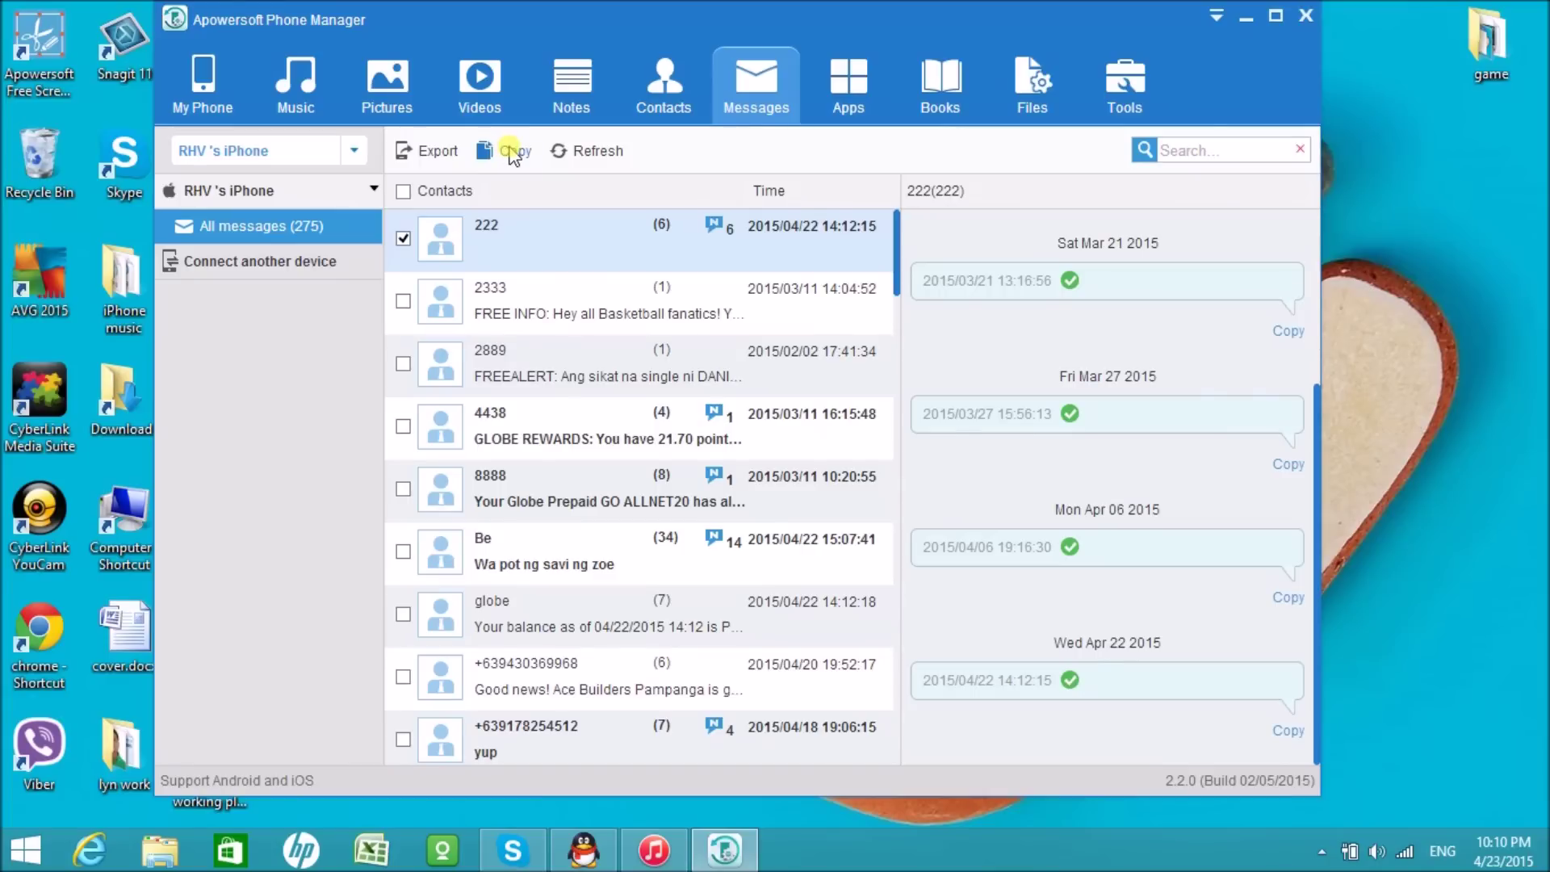
pyautogui.click(403, 191)
pyautogui.click(433, 151)
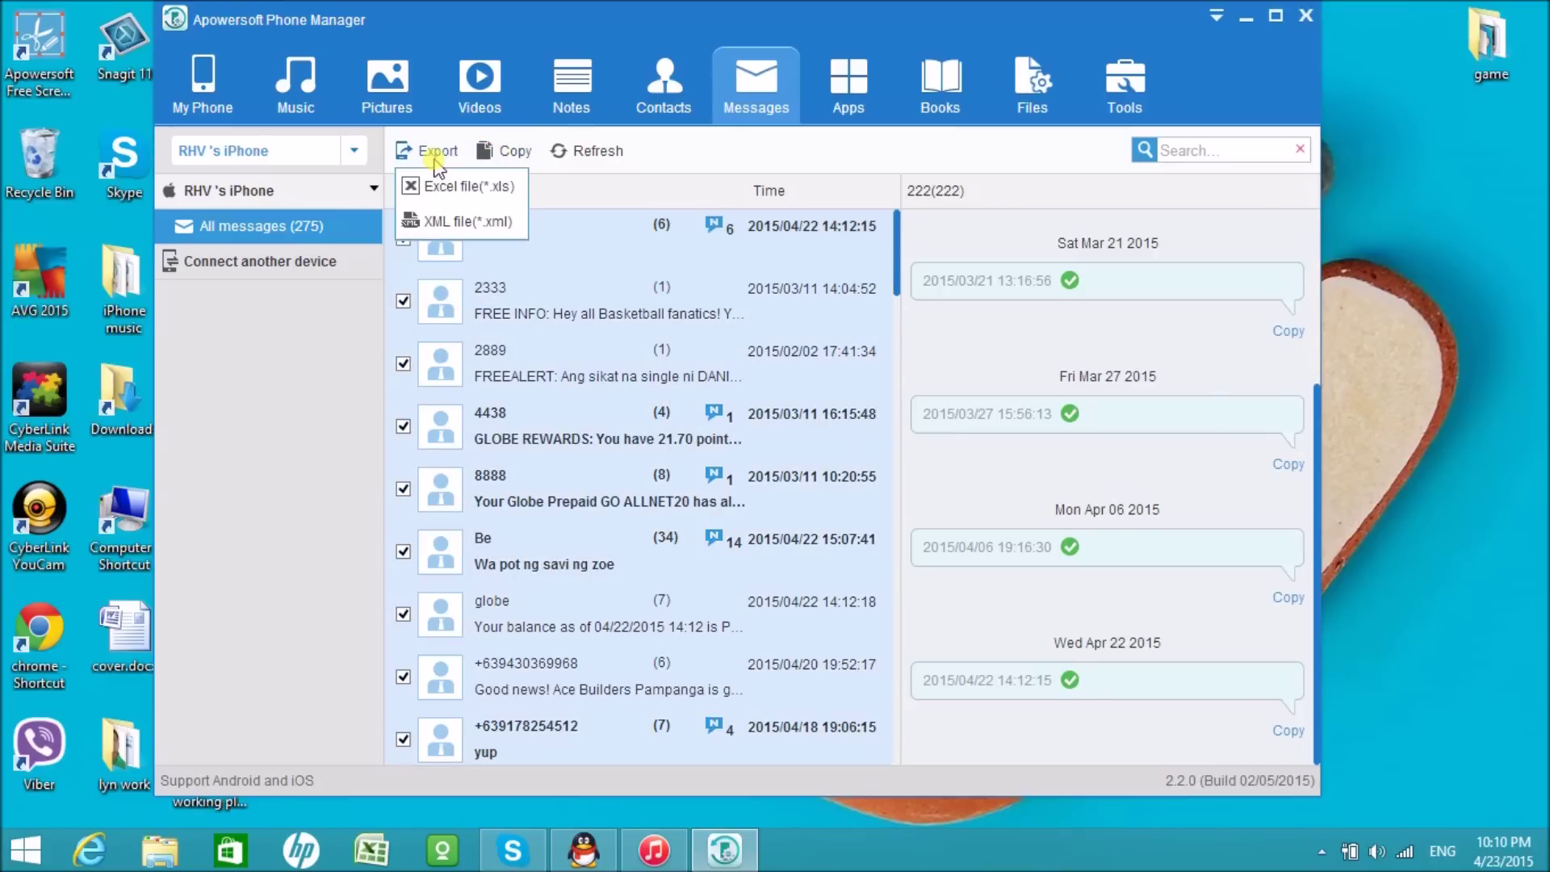
pyautogui.click(511, 154)
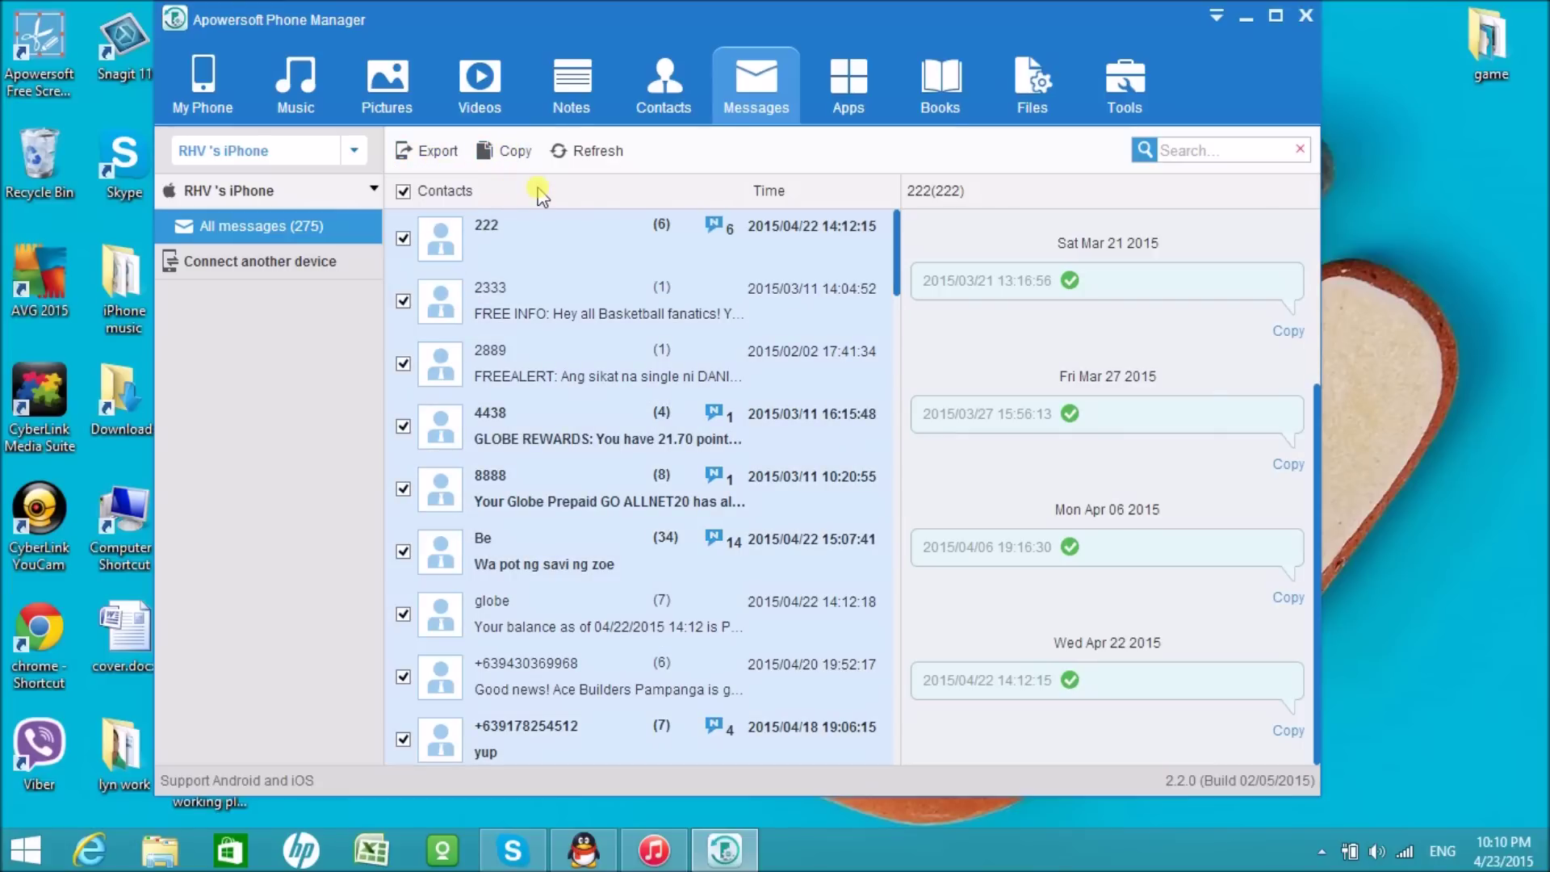
pyautogui.click(840, 119)
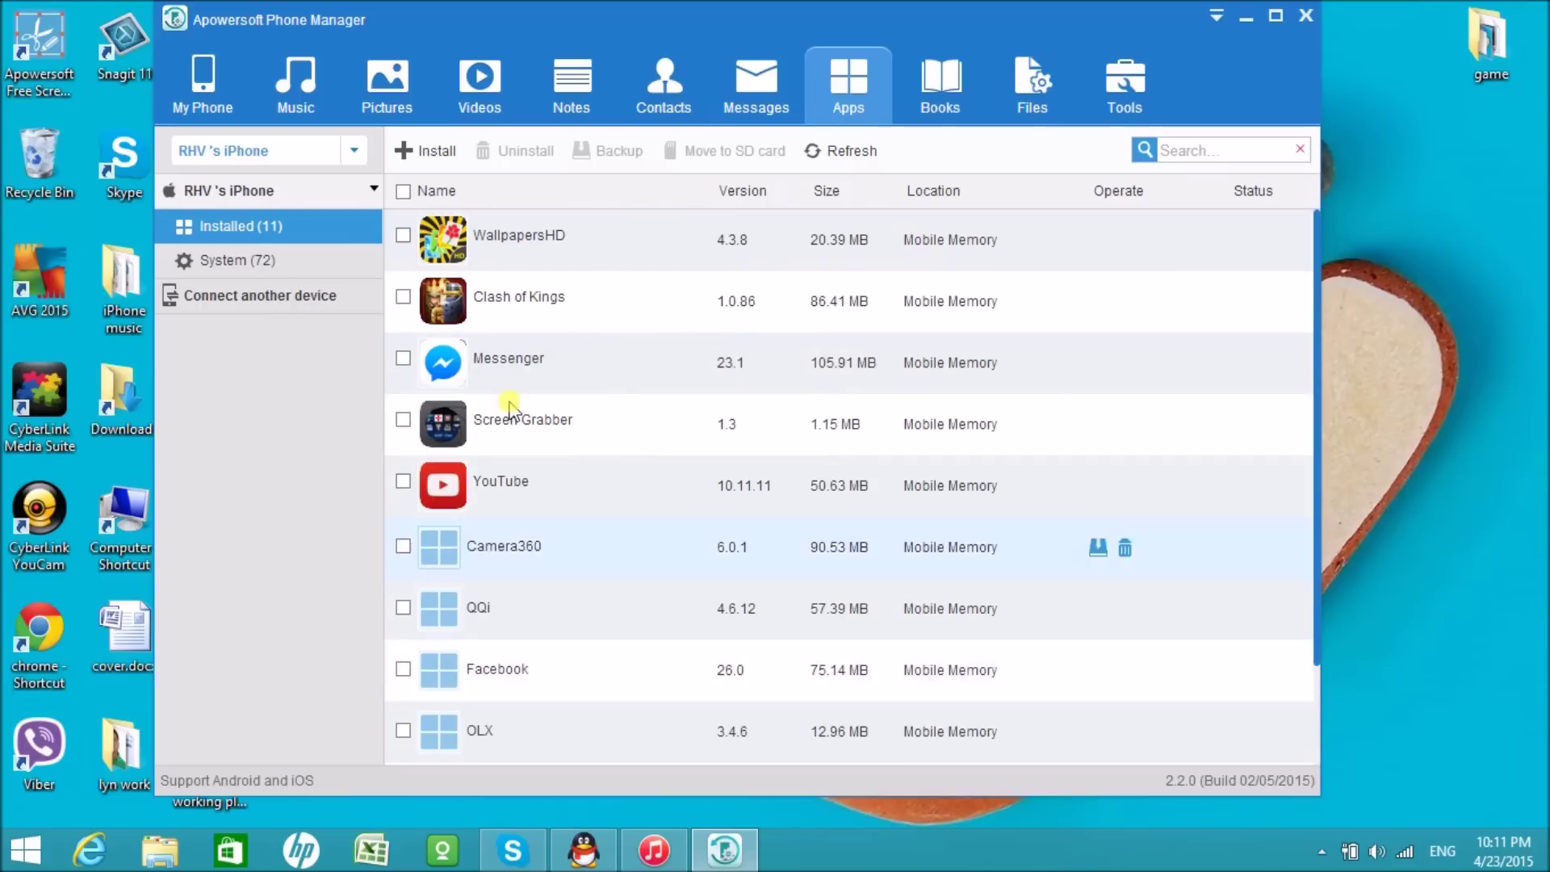
# Step: Start an app install and close the file chooser, then select WallpapersHD
pyautogui.click(434, 152)
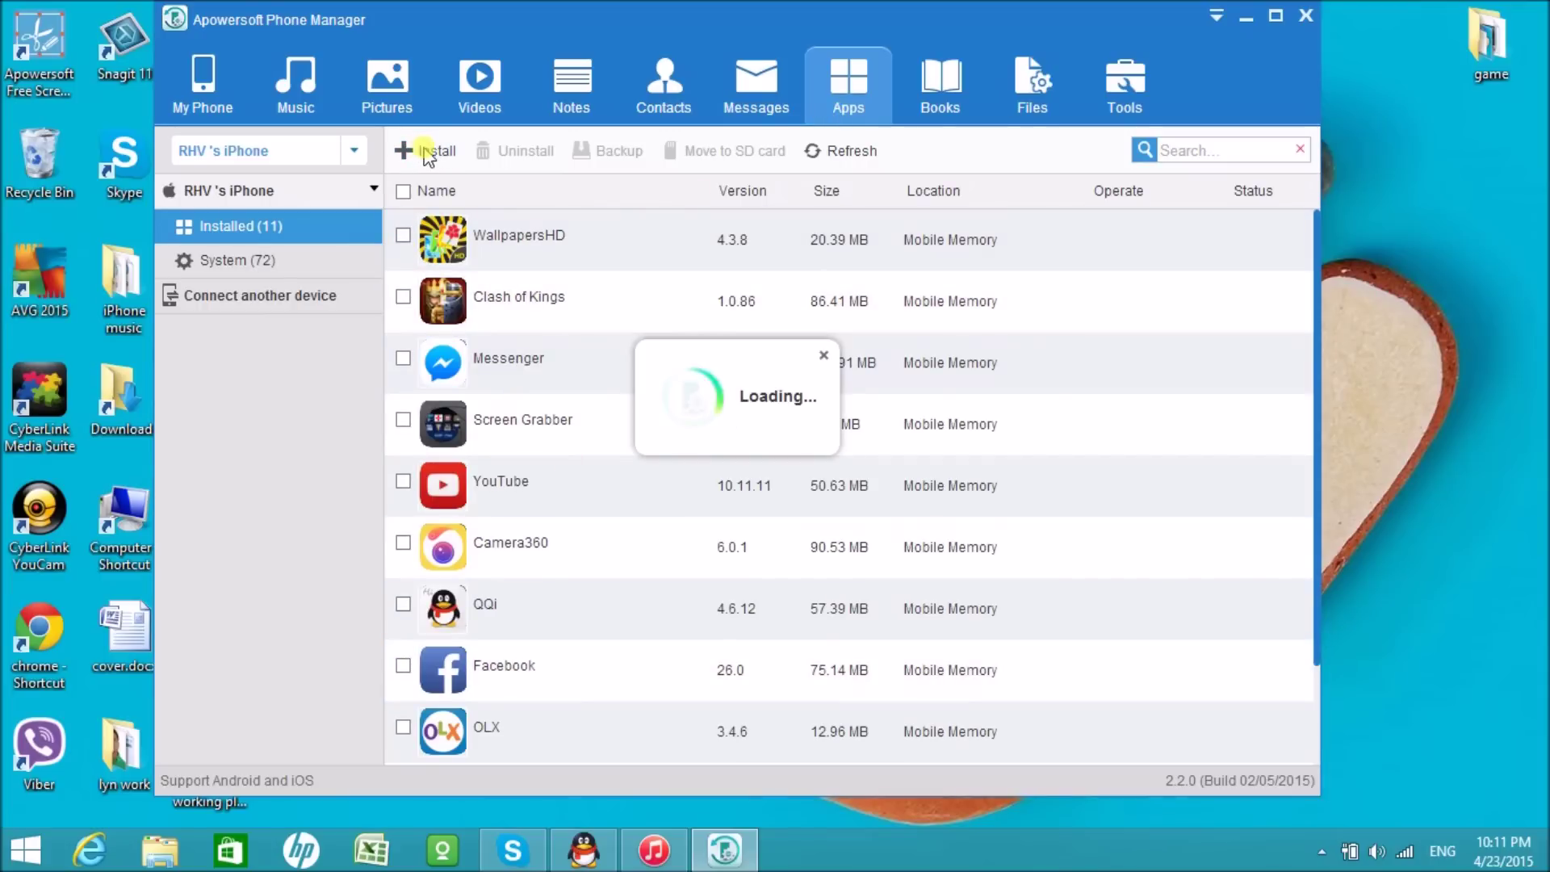
pyautogui.click(905, 10)
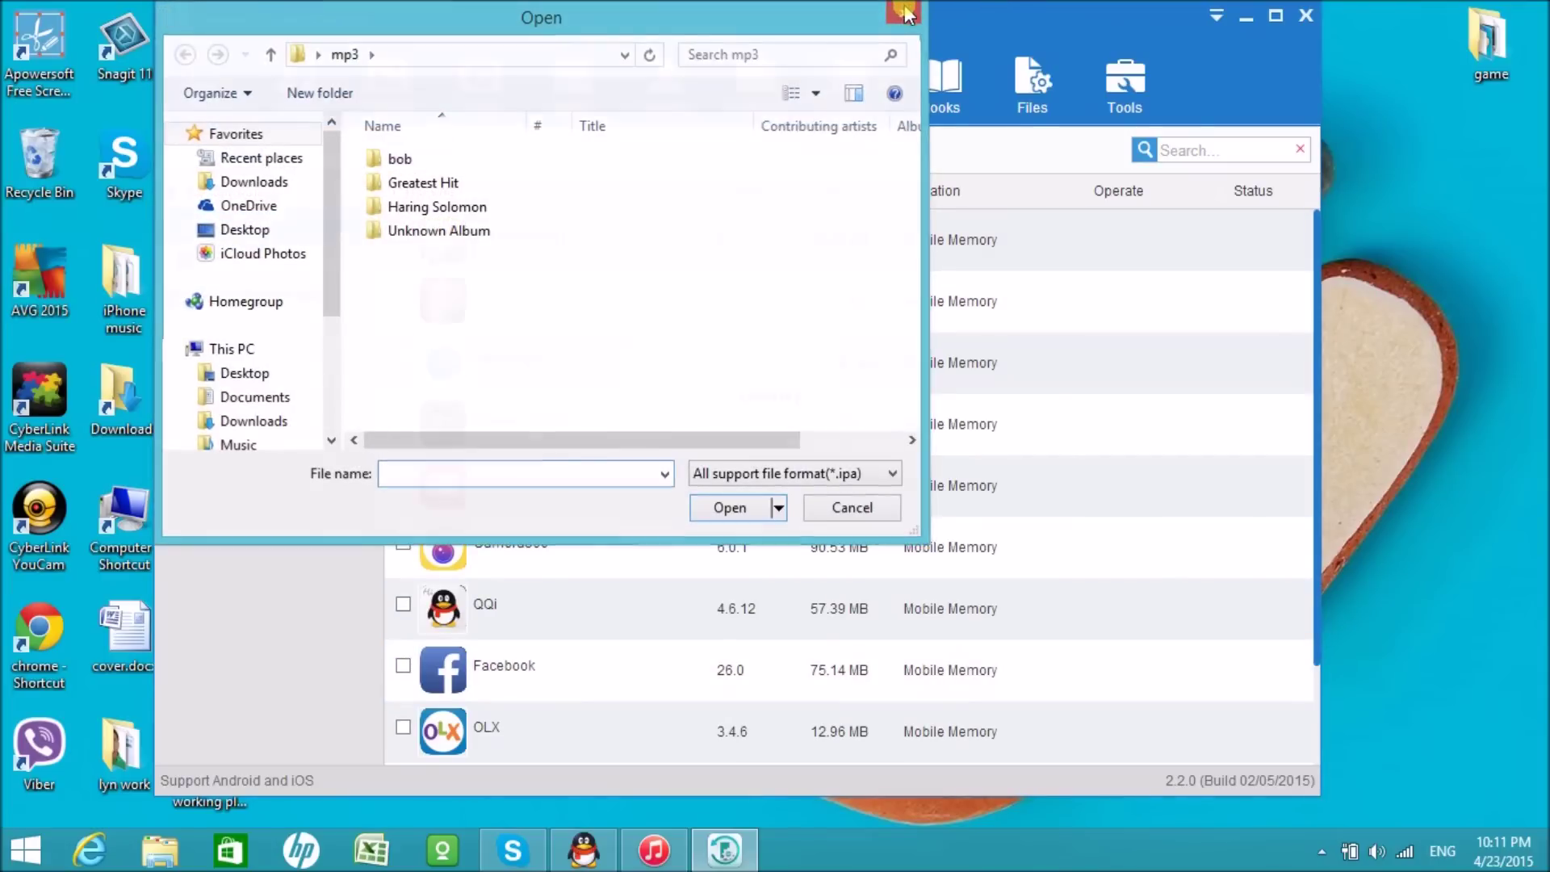
pyautogui.click(404, 235)
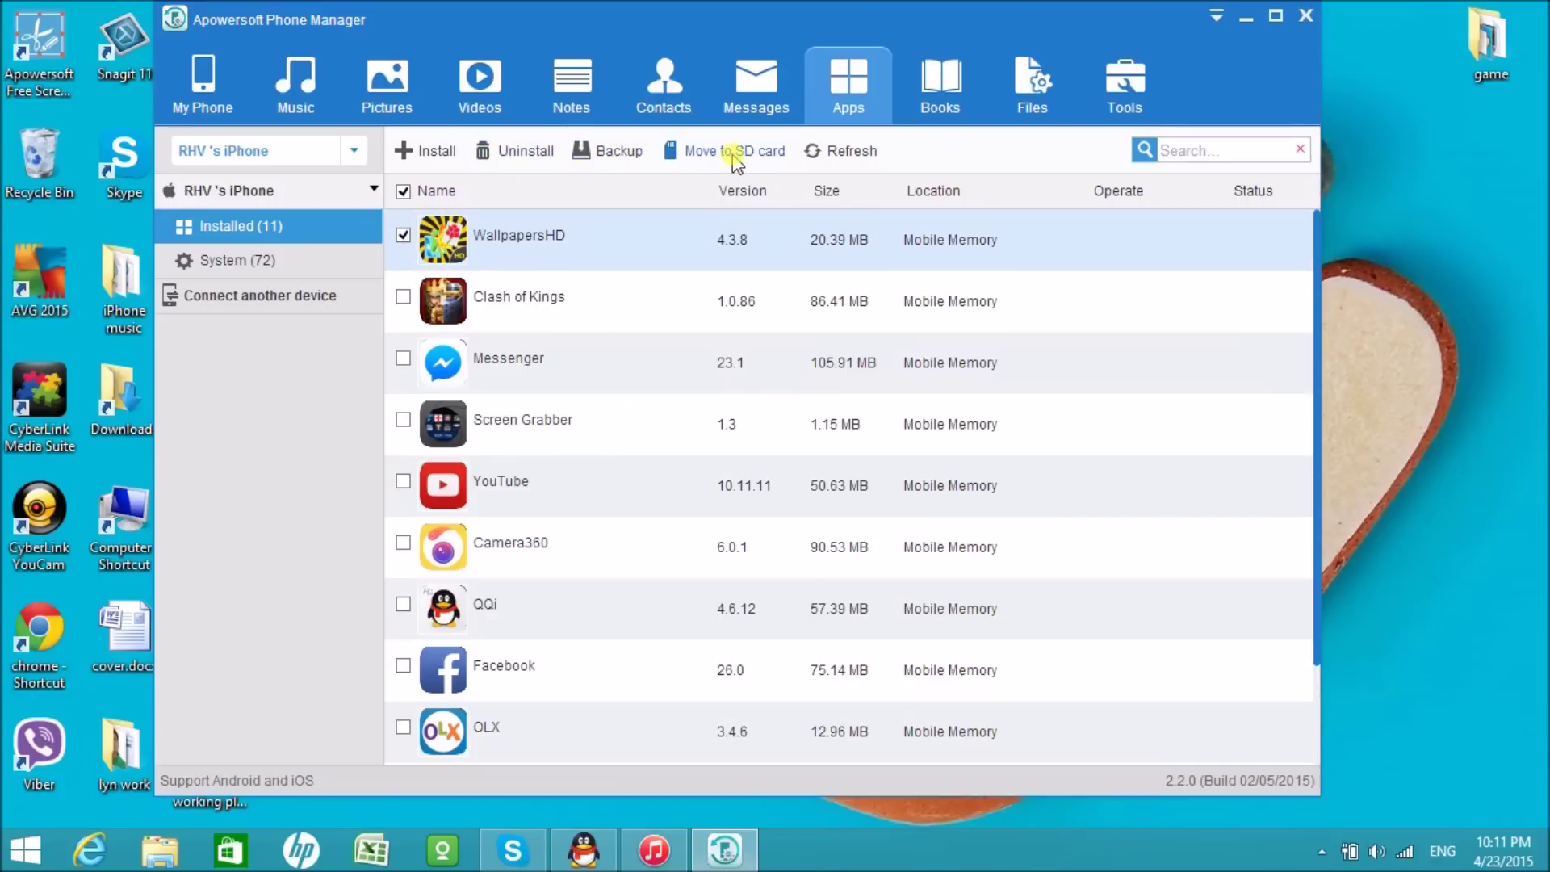
pyautogui.click(924, 99)
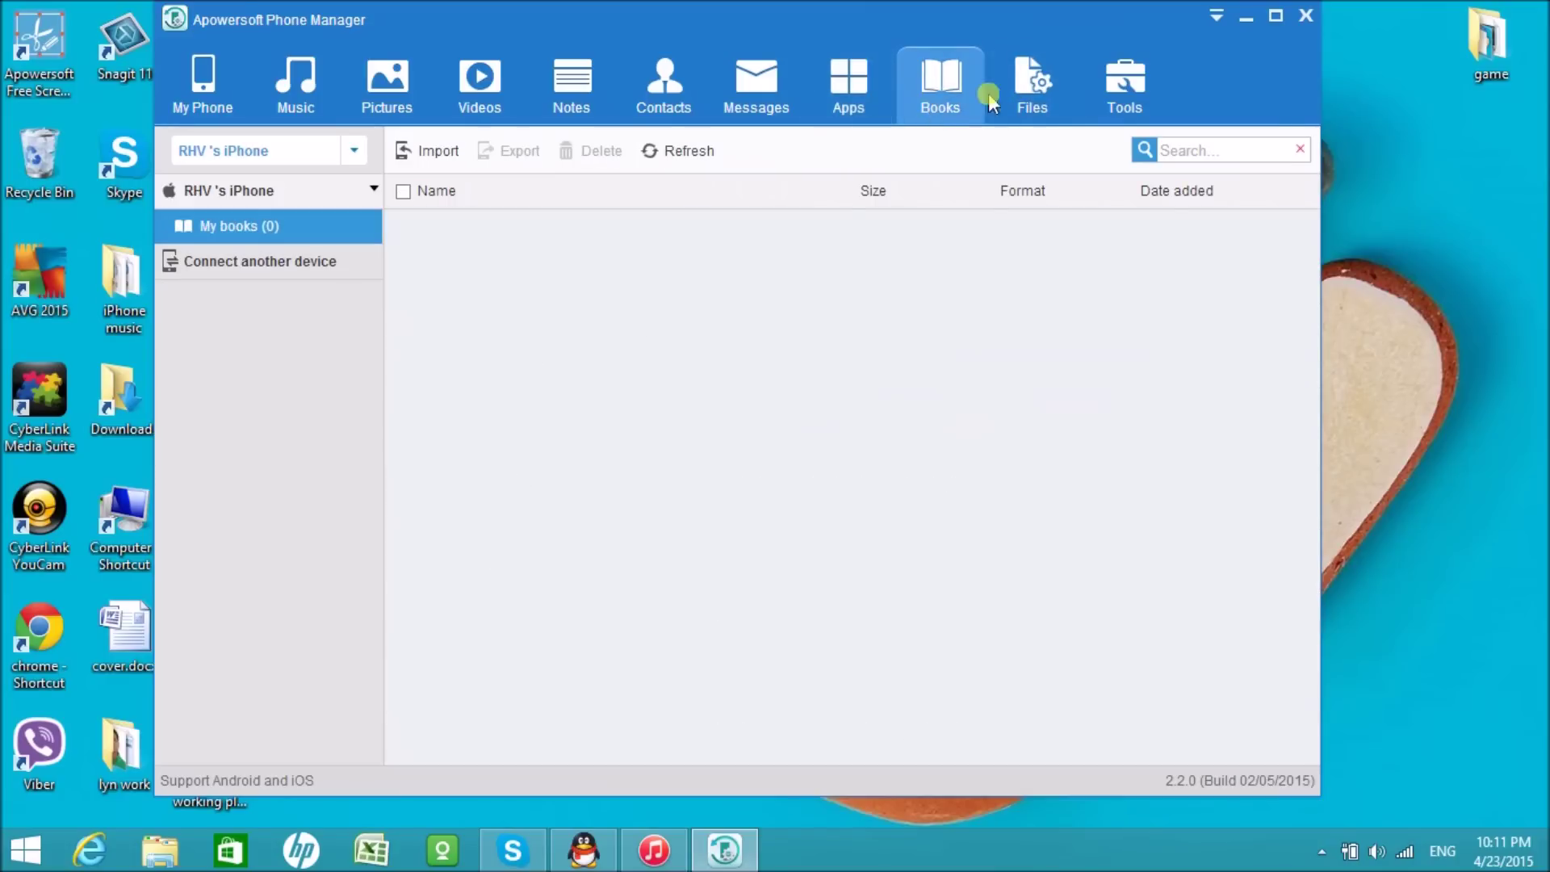
# Step: Open Files and scroll through the iPhone's folder list
pyautogui.click(1025, 93)
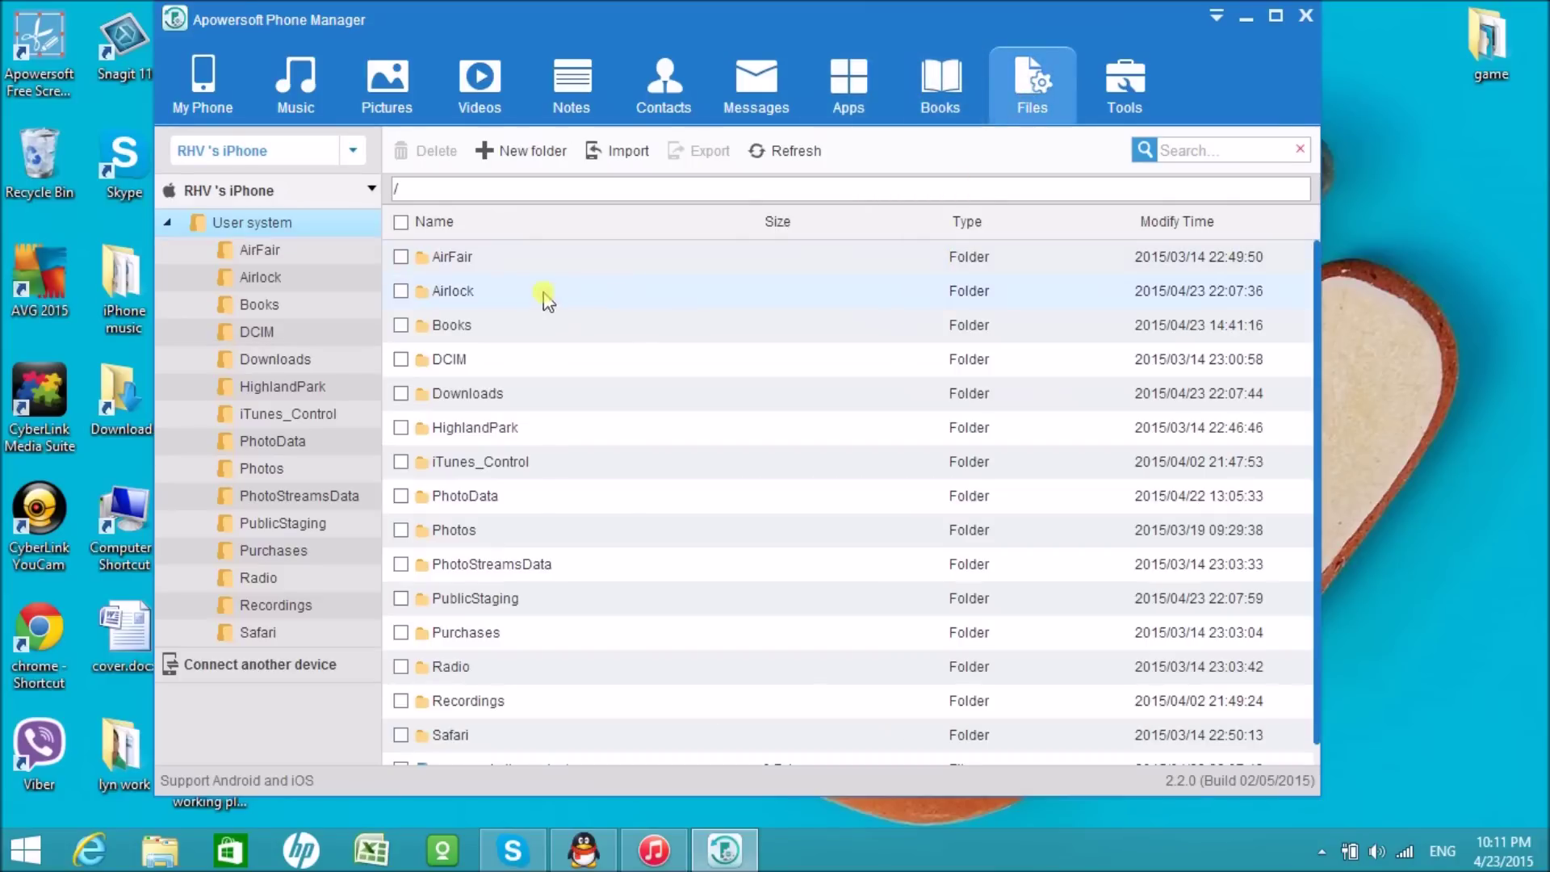
pyautogui.scroll(-1, 727, 533)
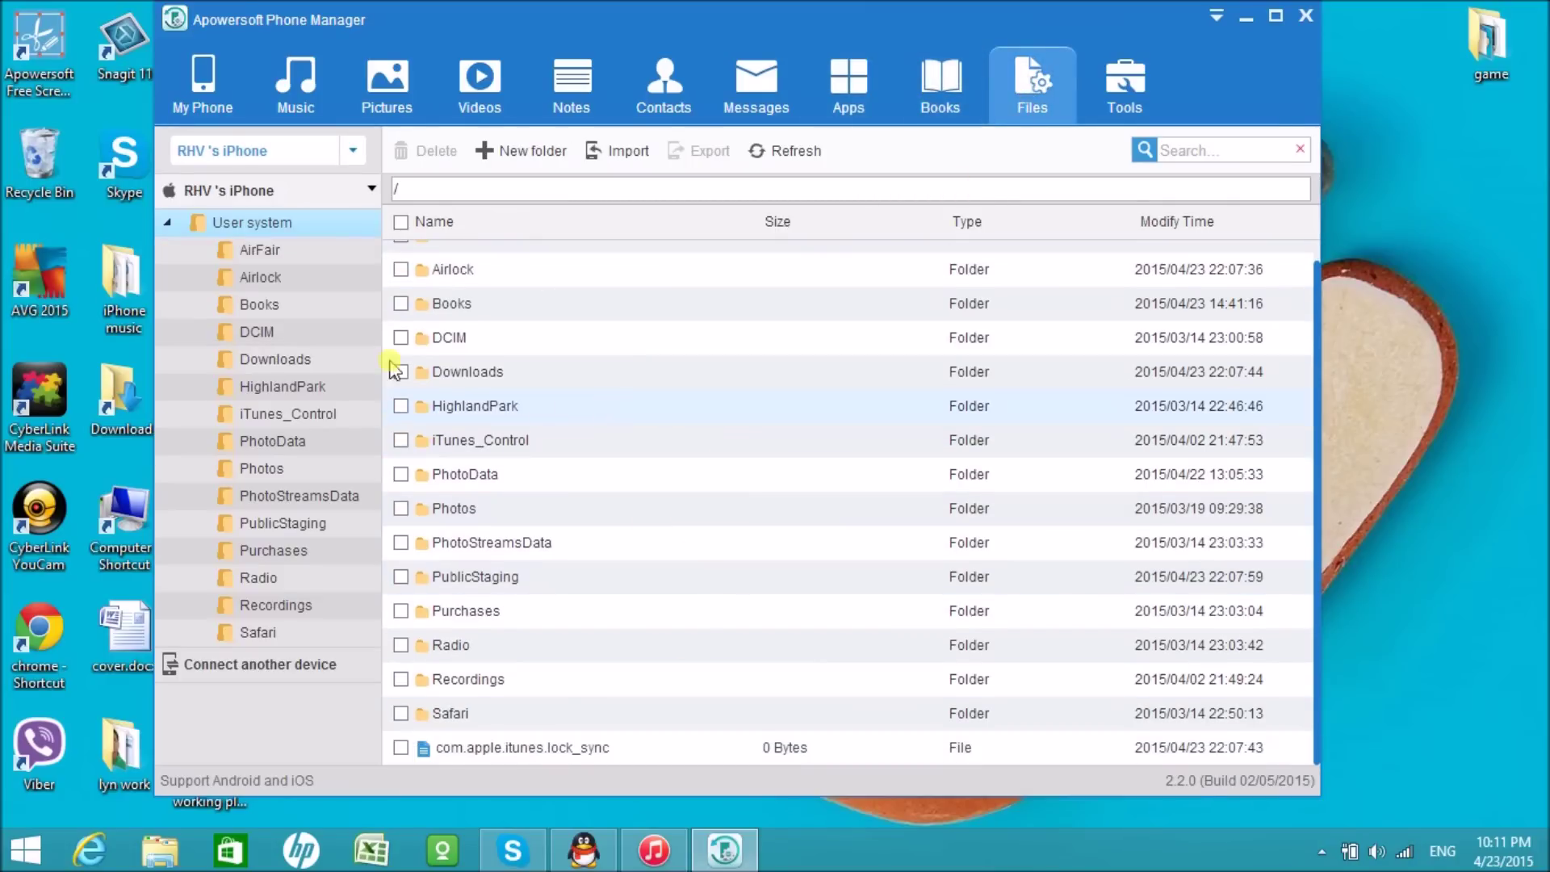
pyautogui.click(1125, 81)
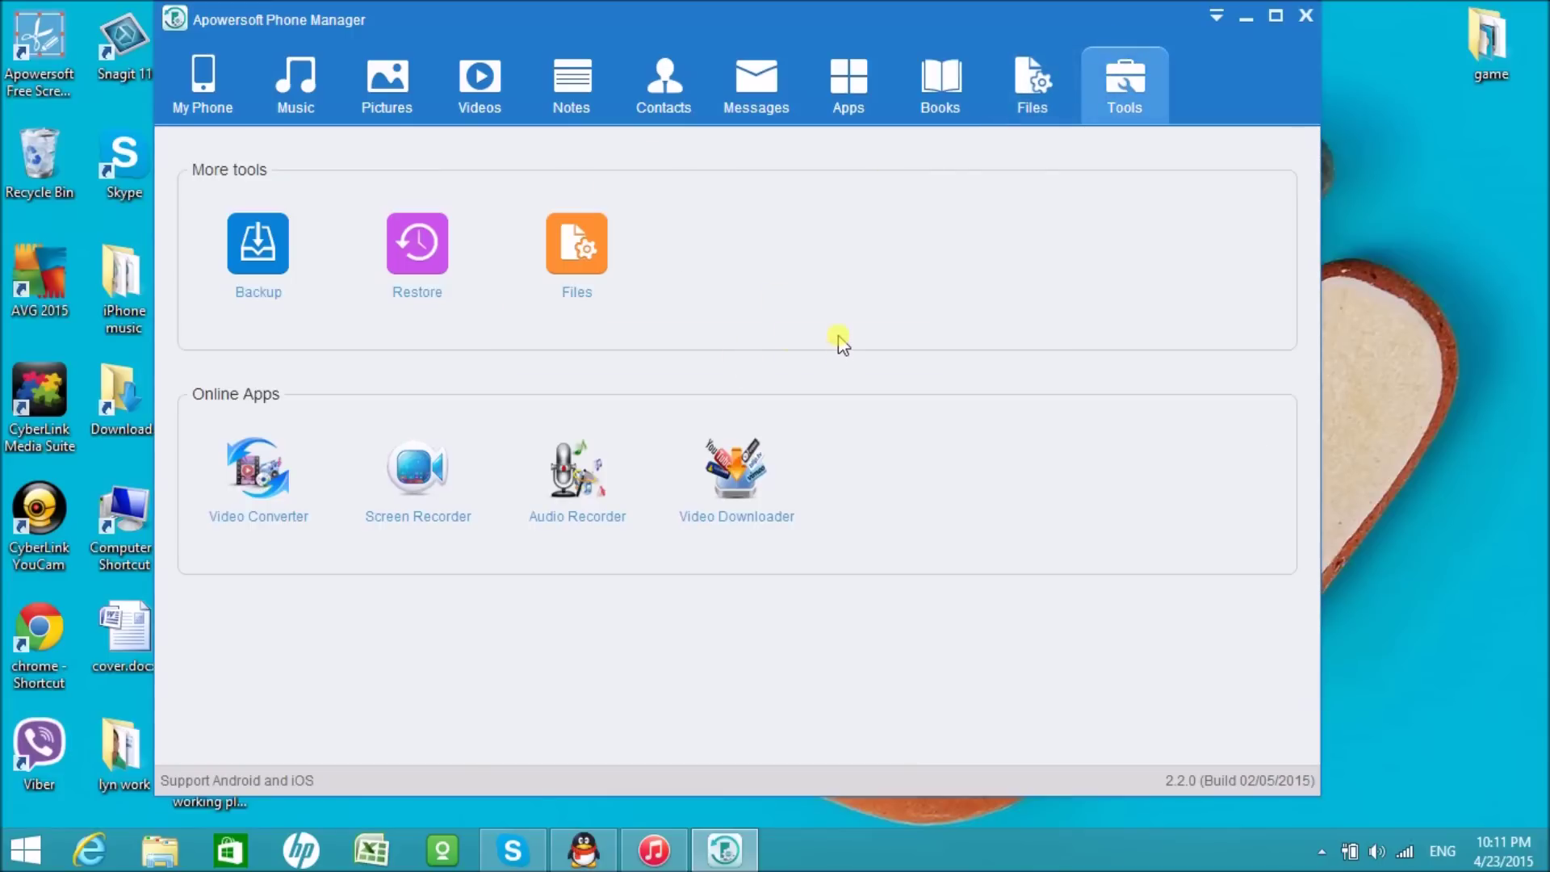
# Step: Return to the My Phone overview and disconnect the iPhone from Phone Manager
pyautogui.click(198, 93)
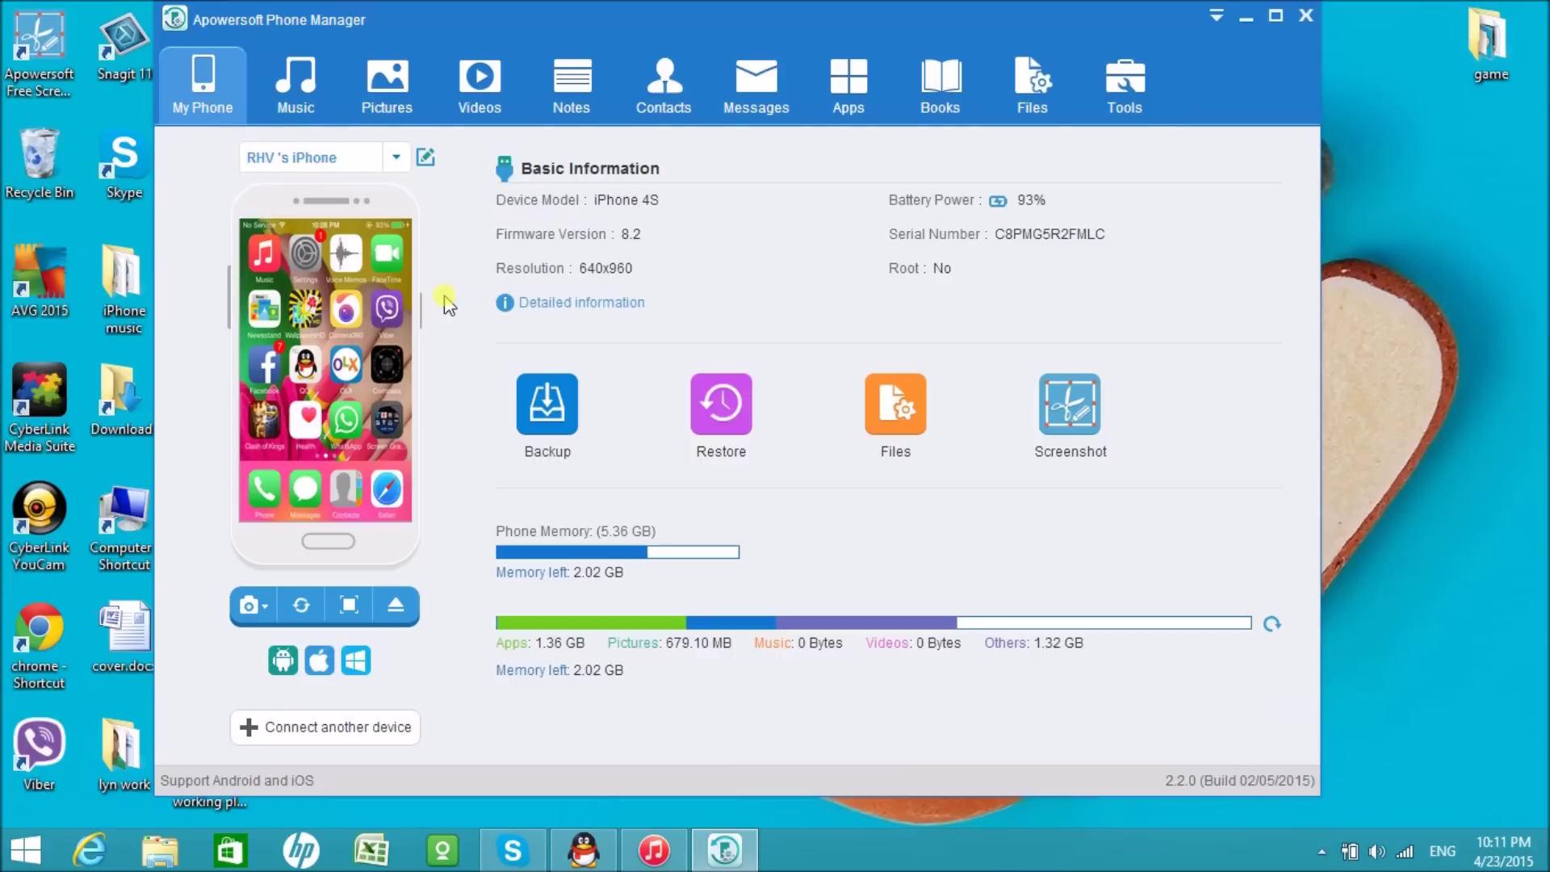
pyautogui.click(398, 607)
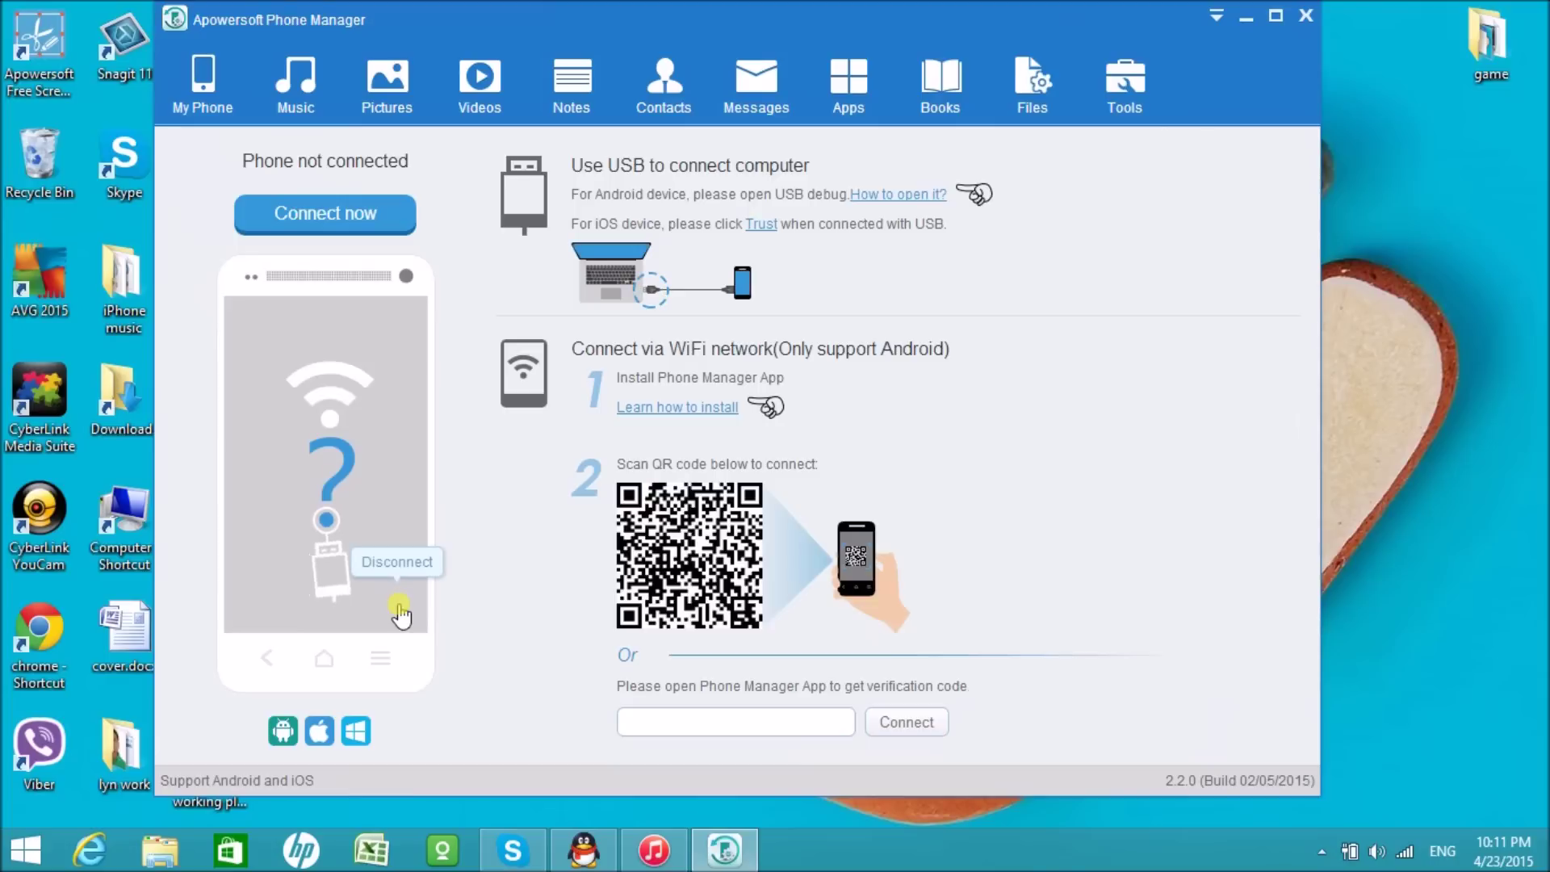